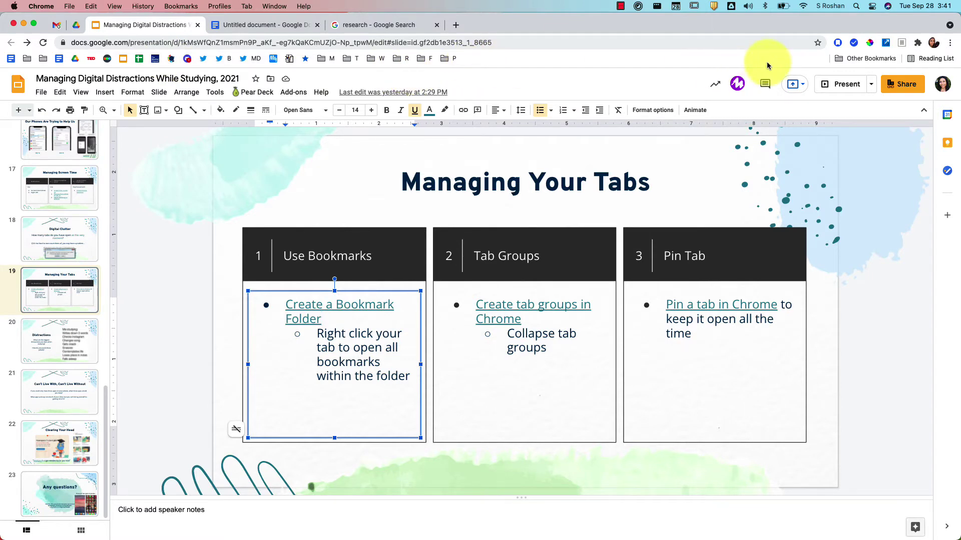
# Step: Bookmark the slides page as 'Presentation' in the Bookmarks Bar folder
pyautogui.click(818, 43)
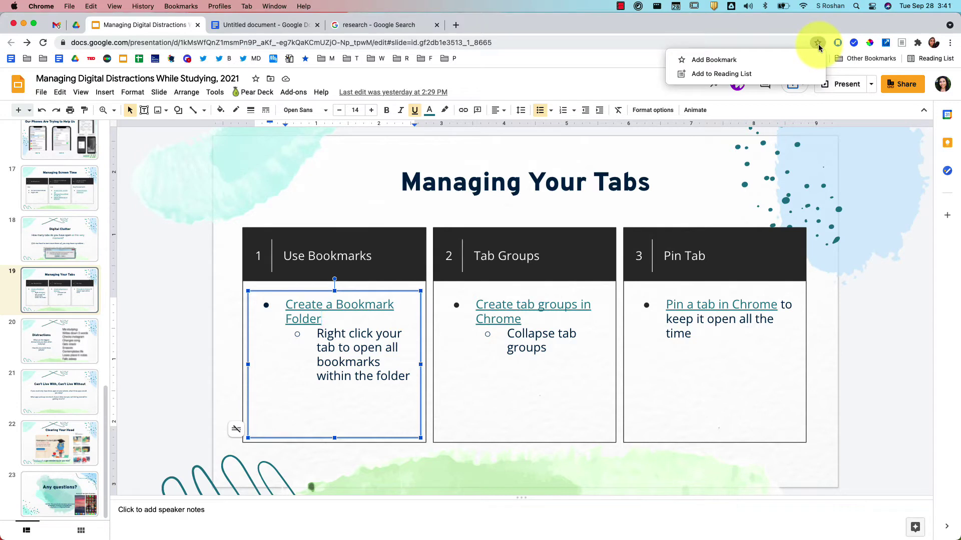
pyautogui.click(709, 61)
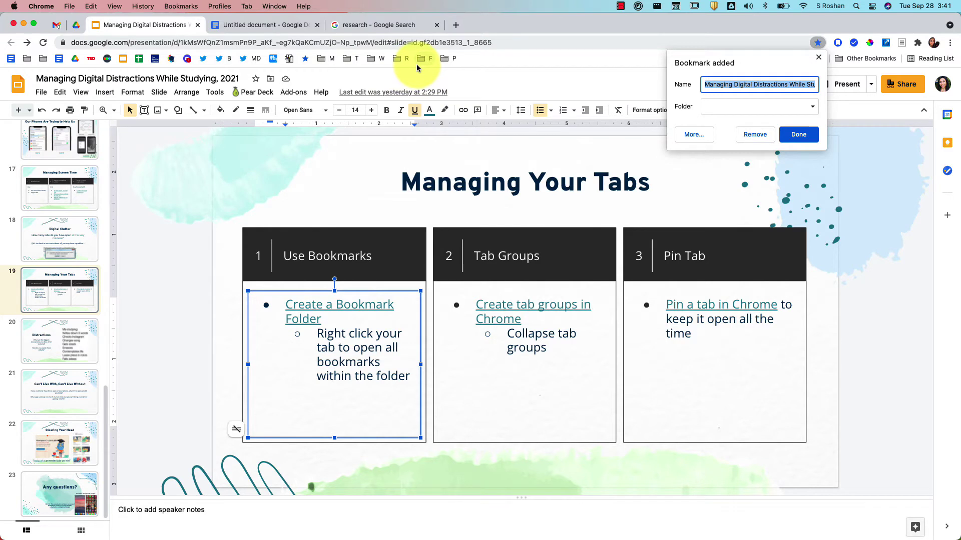
pyautogui.write('Presentation')
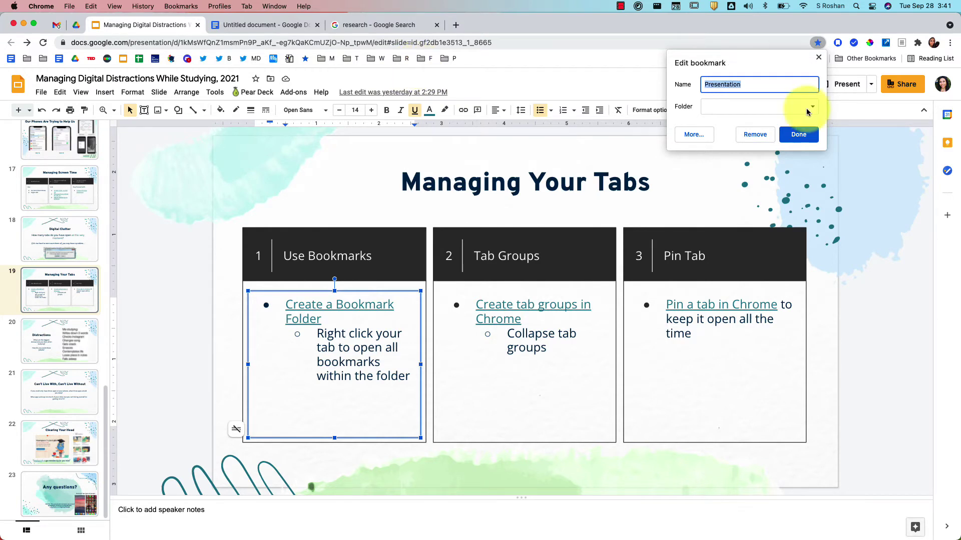
pyautogui.click(808, 108)
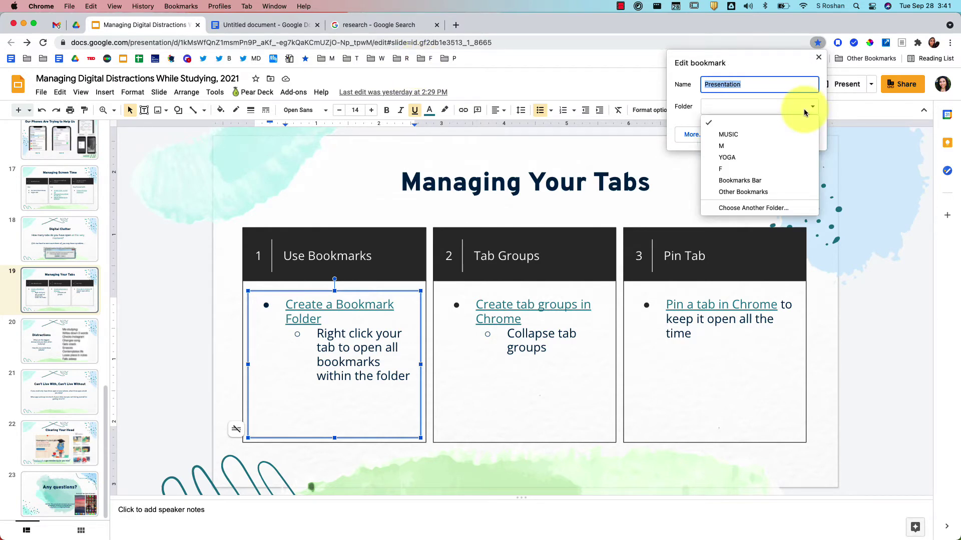
pyautogui.click(771, 181)
pyautogui.click(798, 134)
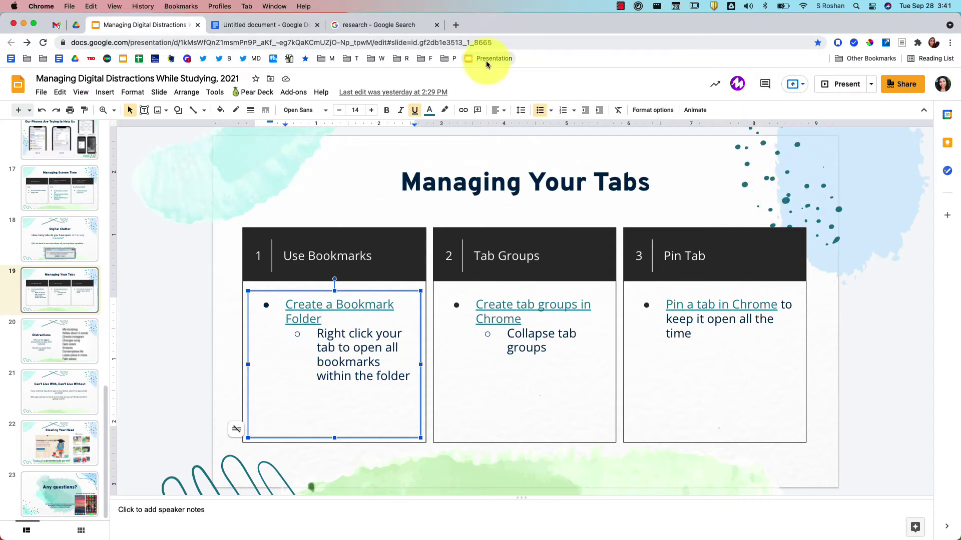
pyautogui.moveTo(487, 64); pyautogui.dragTo(533, 62)
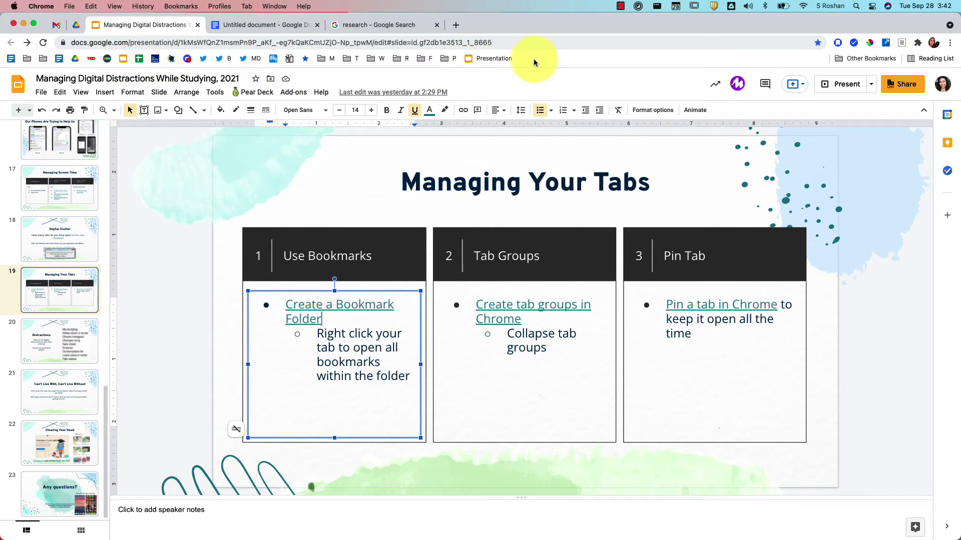
pyautogui.rightClick(500, 60)
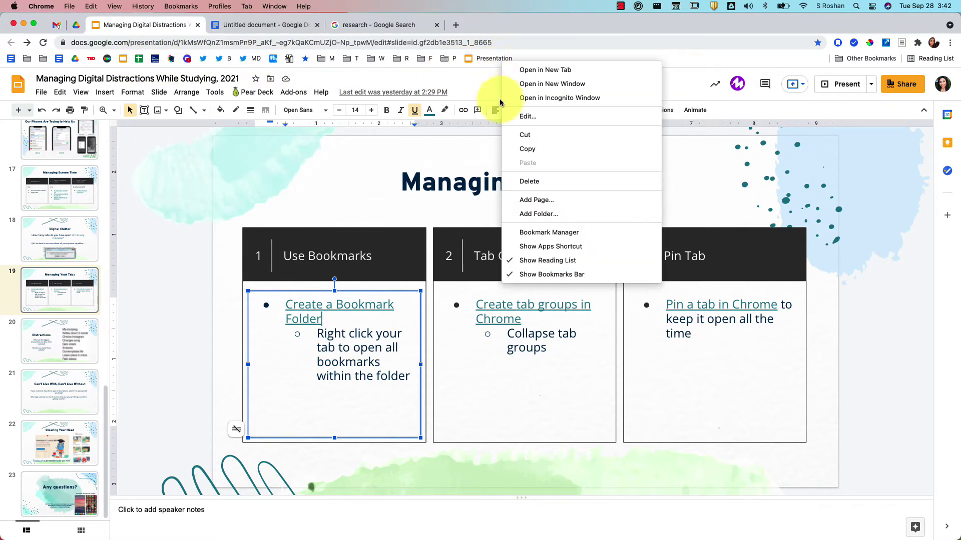
pyautogui.press('Escape')
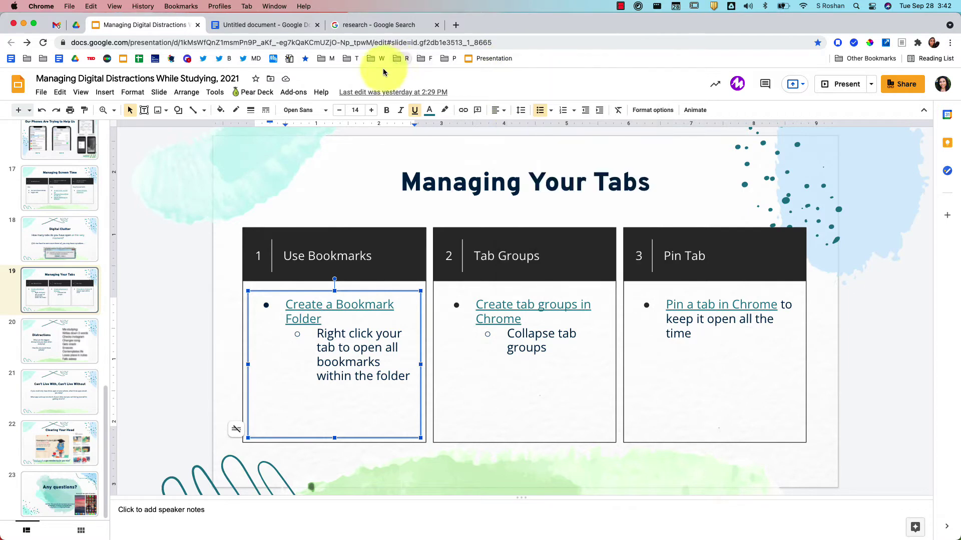
pyautogui.click(420, 64)
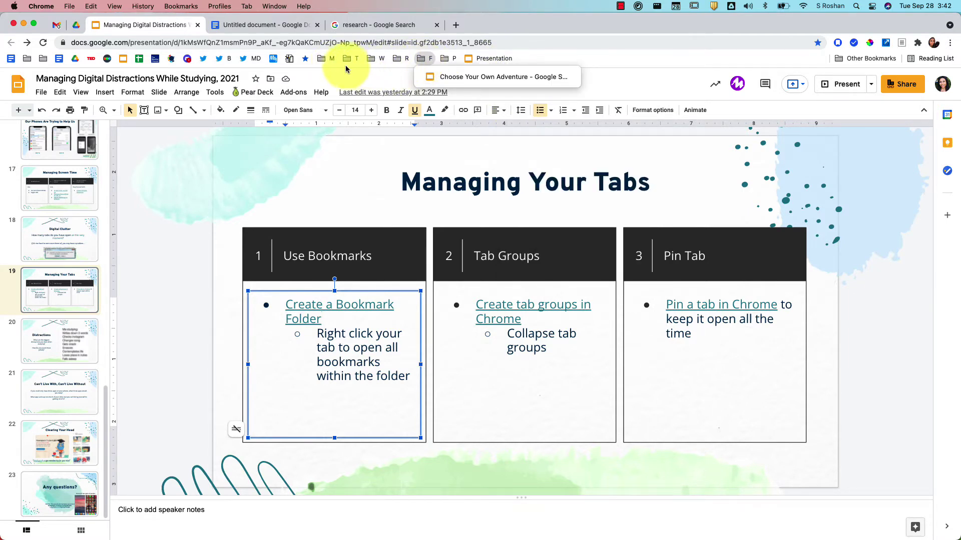
pyautogui.moveTo(330, 62)
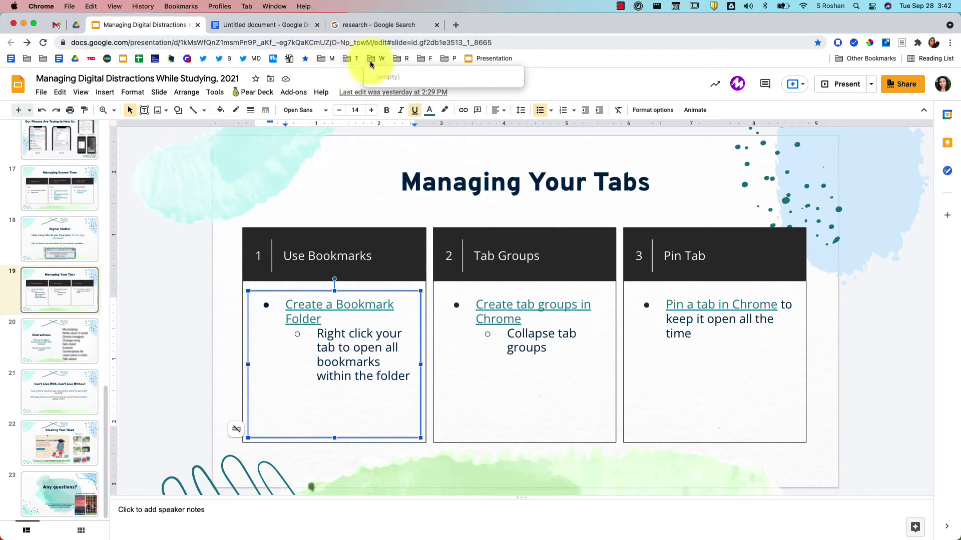
pyautogui.moveTo(404, 62)
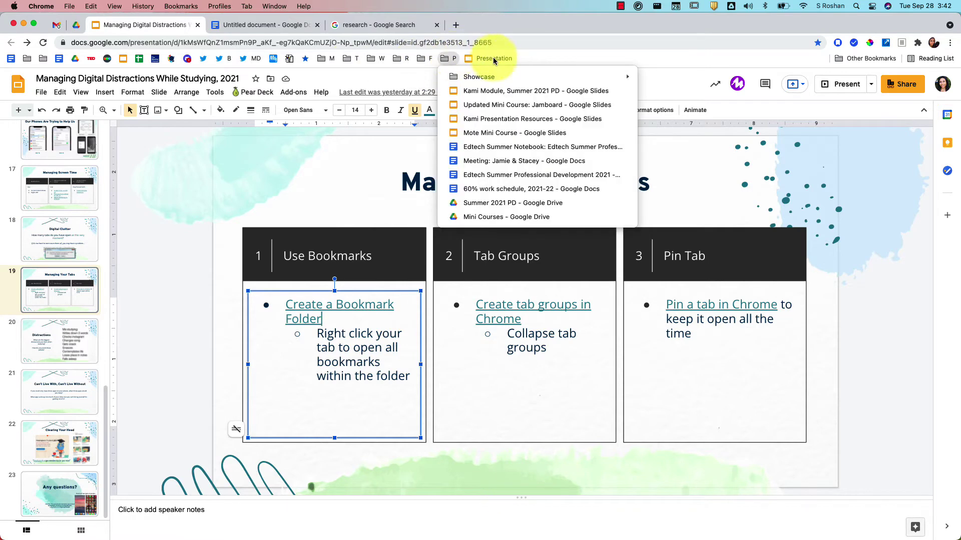
pyautogui.click(541, 53)
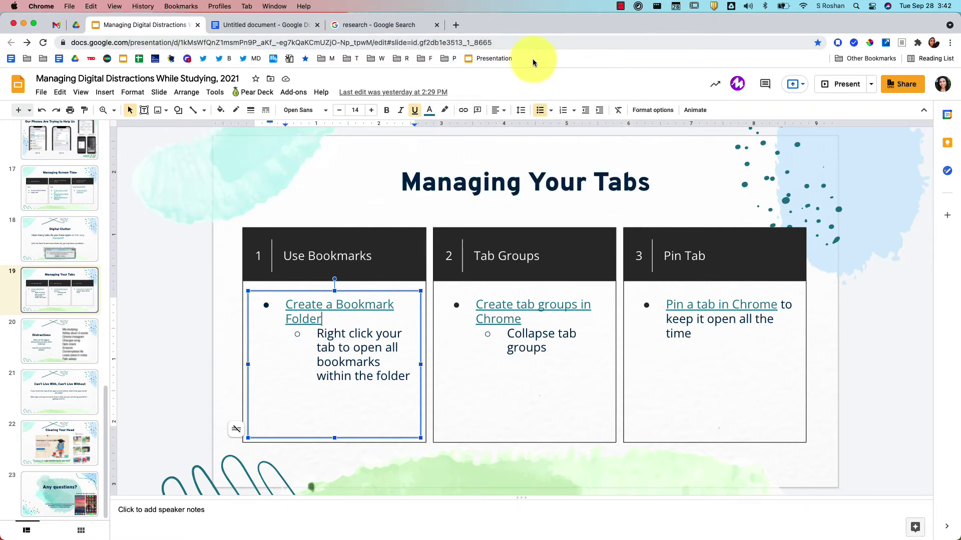
# Step: Create a new bookmark folder named 'Algebra 2' on the bookmarks bar
pyautogui.rightClick(532, 59)
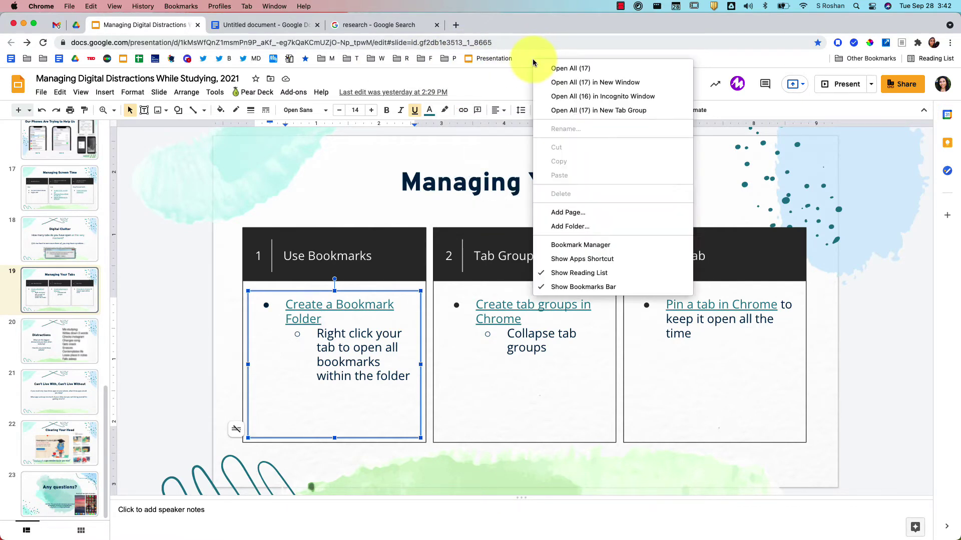
pyautogui.click(565, 225)
pyautogui.write('Algebra 2')
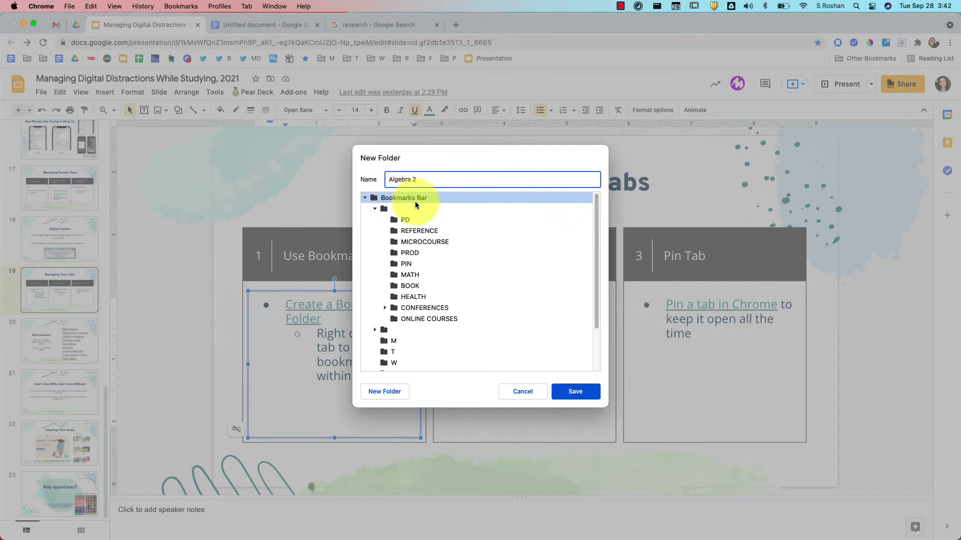
pyautogui.click(573, 391)
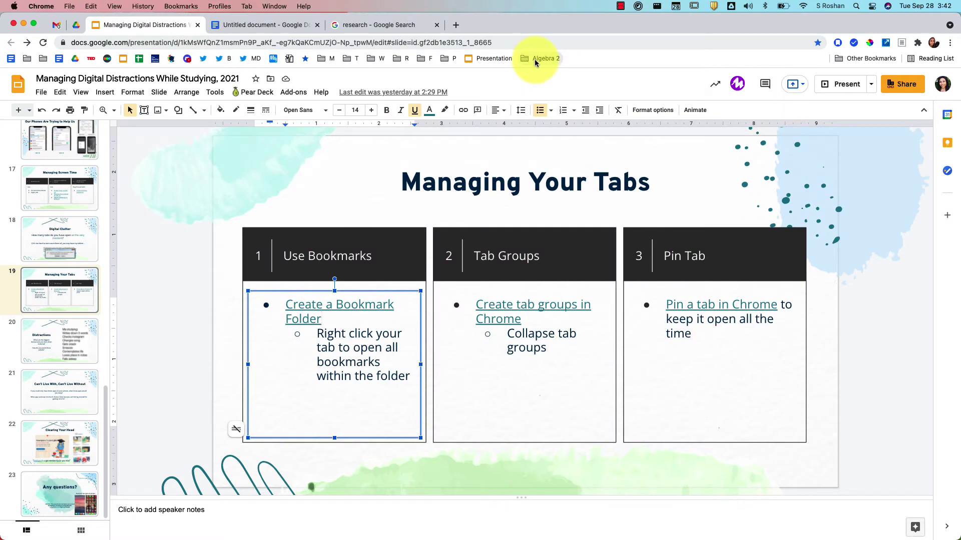
# Step: Move the Presentation bookmark into the empty Algebra 2 folder
pyautogui.click(530, 64)
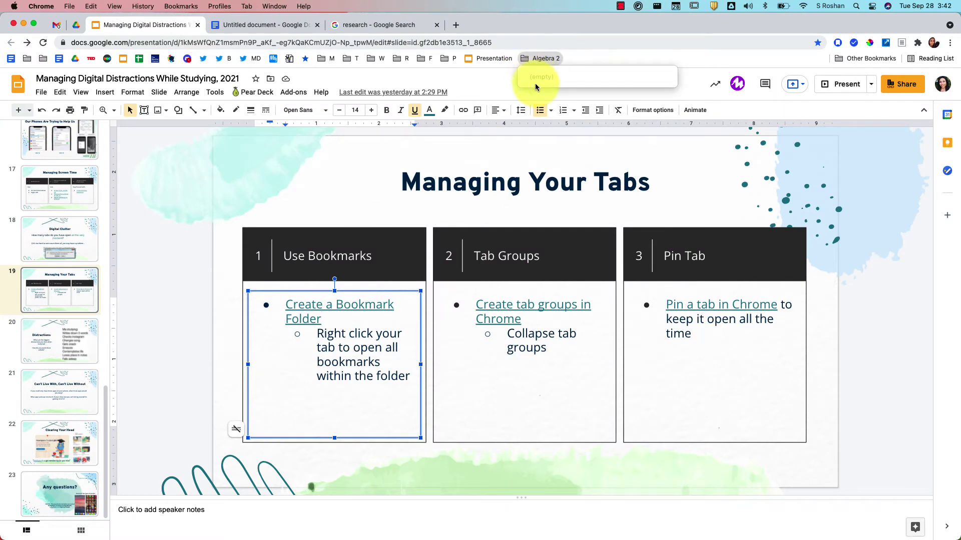
pyautogui.click(543, 63)
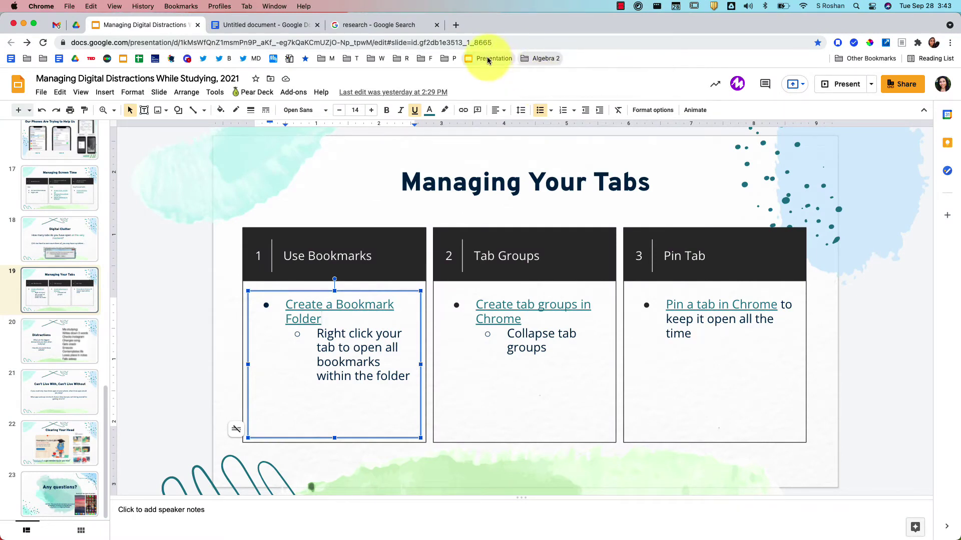
pyautogui.moveTo(488, 60); pyautogui.dragTo(542, 67)
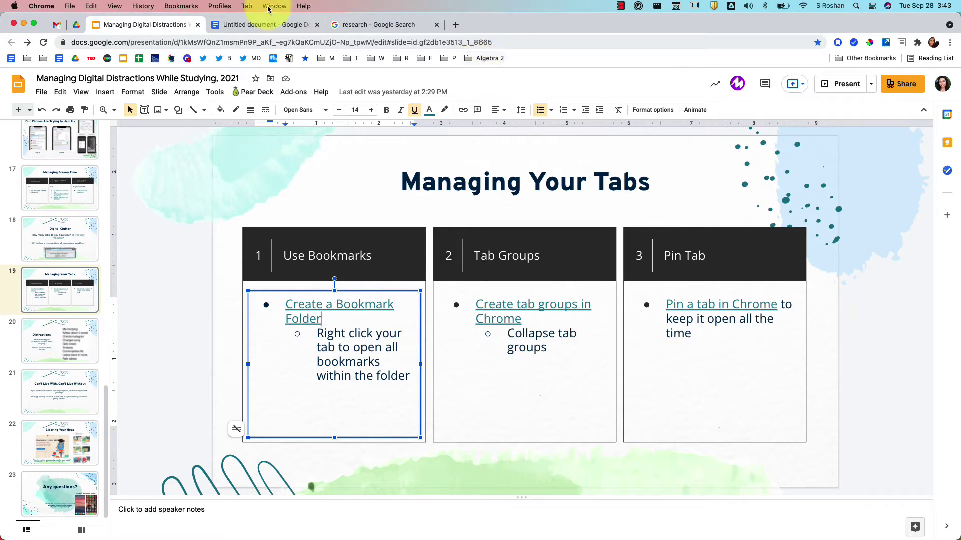
# Step: Bookmark the Untitled document into Algebra 2 and confirm it is filed there
pyautogui.click(233, 24)
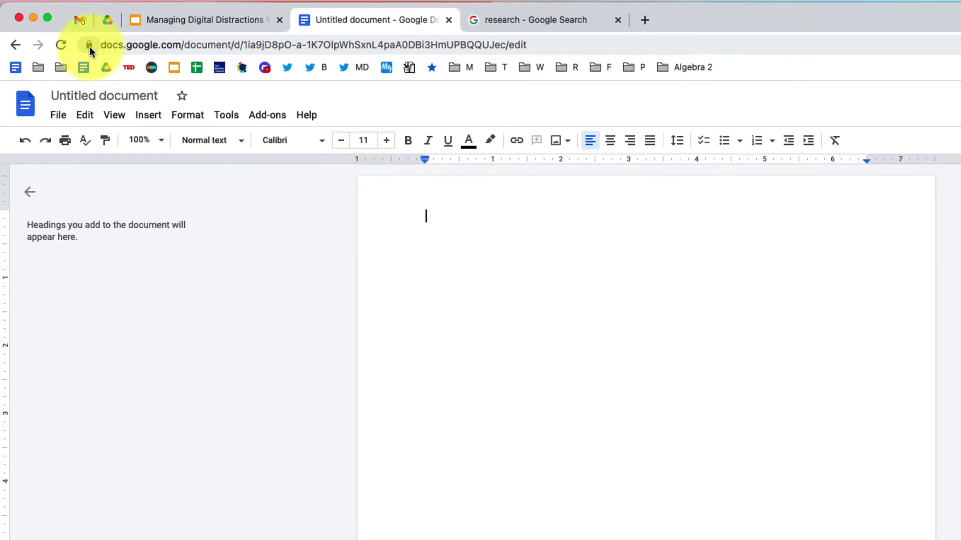
pyautogui.moveTo(89, 47); pyautogui.dragTo(698, 95)
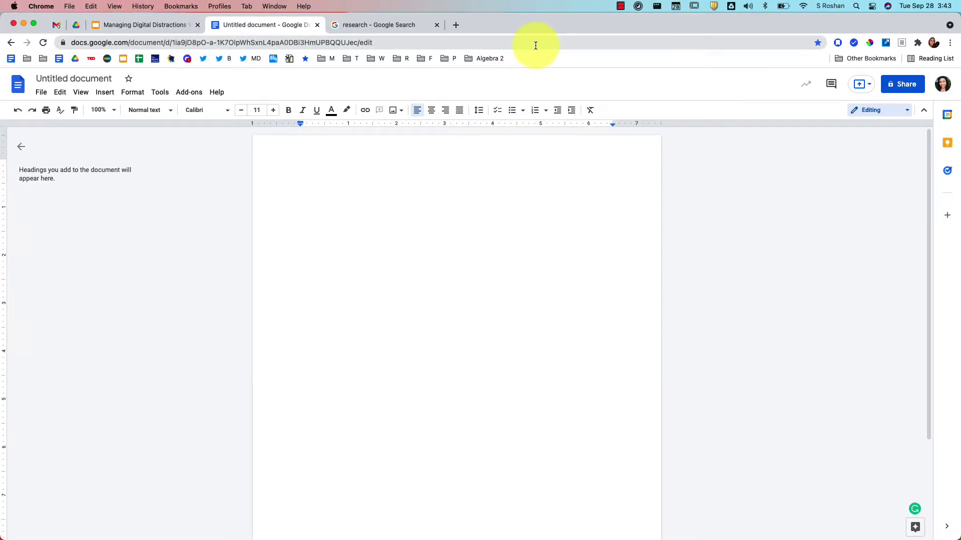
pyautogui.click(817, 44)
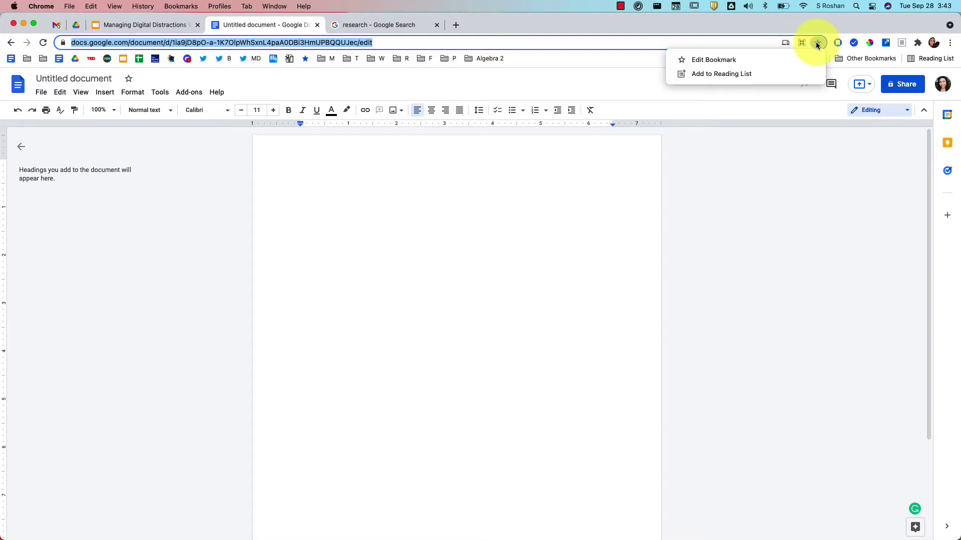
pyautogui.click(793, 61)
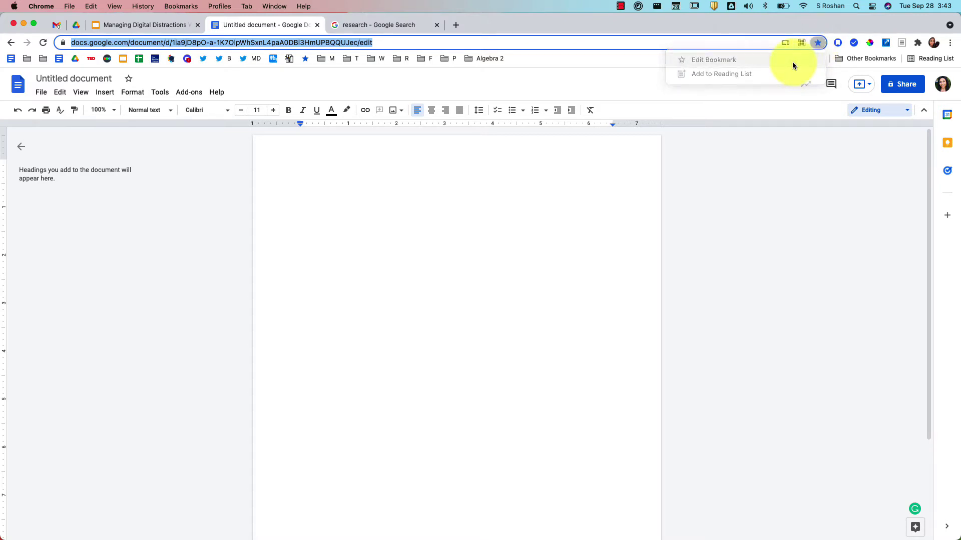
pyautogui.click(811, 107)
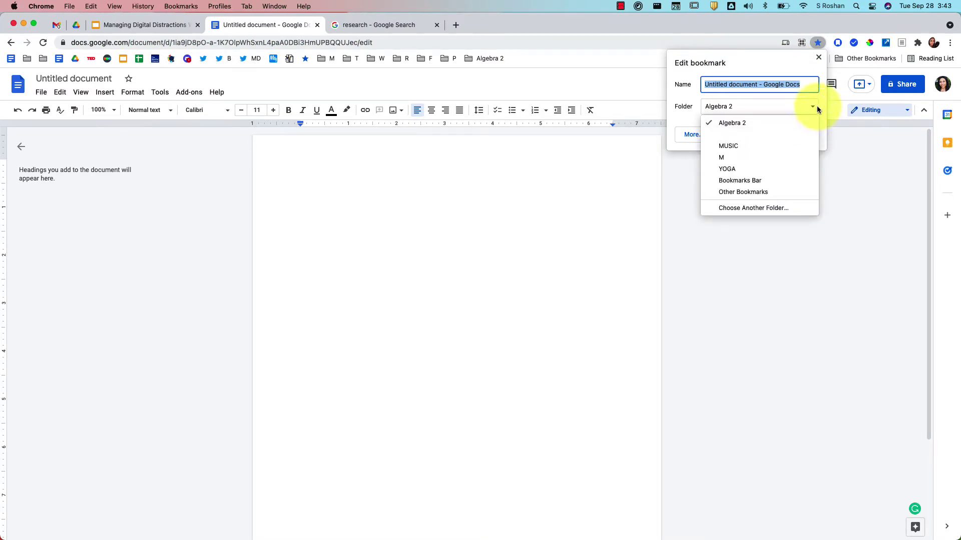
pyautogui.click(816, 107)
pyautogui.click(800, 134)
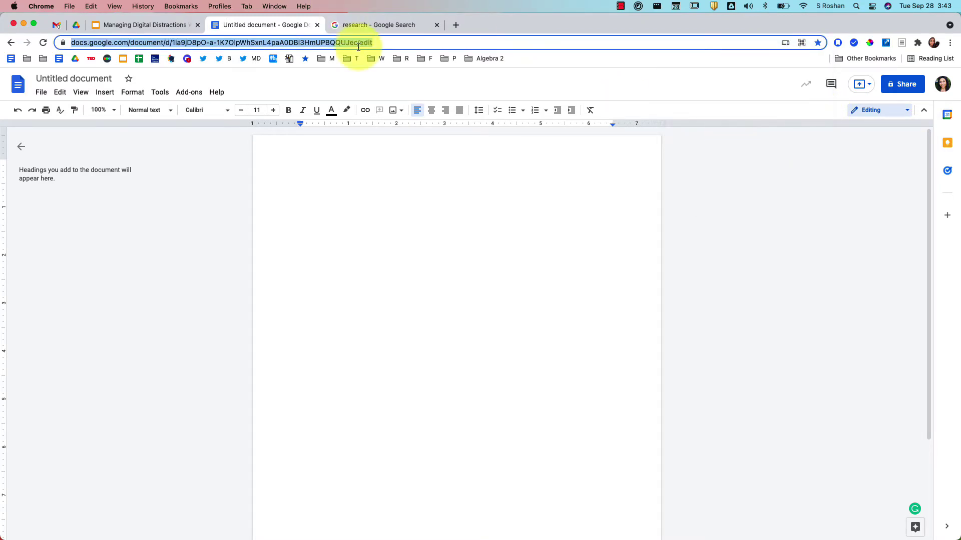
pyautogui.click(385, 30)
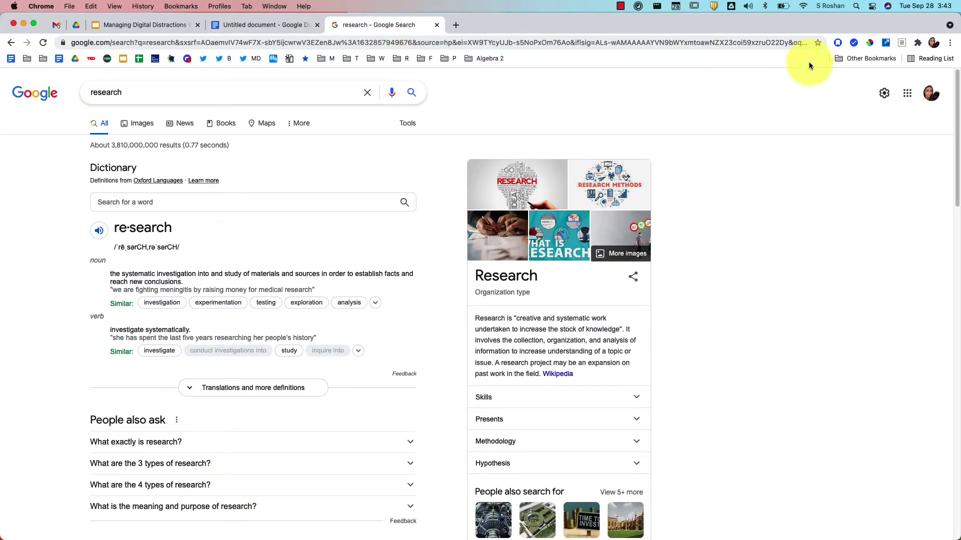
# Step: Bookmark the research results page, then remove that just-added bookmark
pyautogui.click(817, 43)
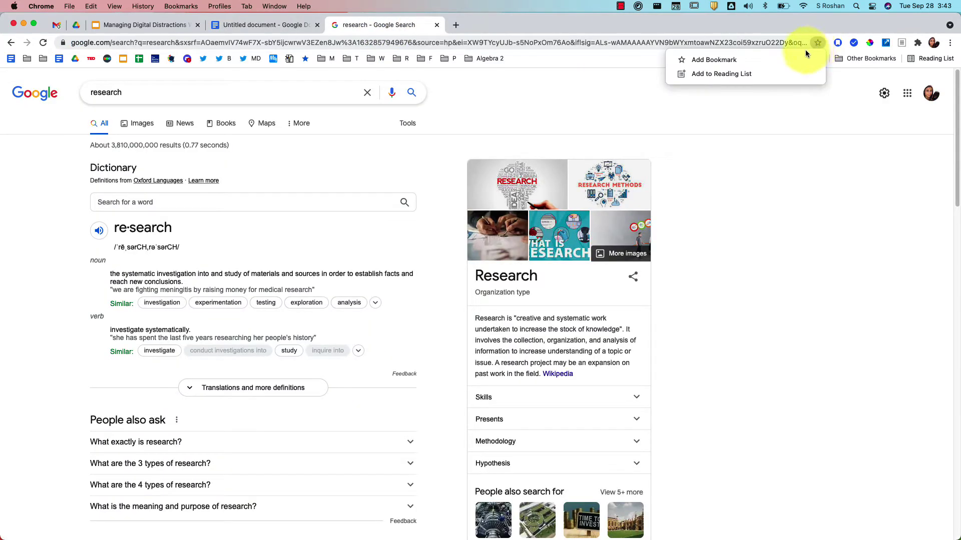
pyautogui.click(791, 59)
pyautogui.click(811, 103)
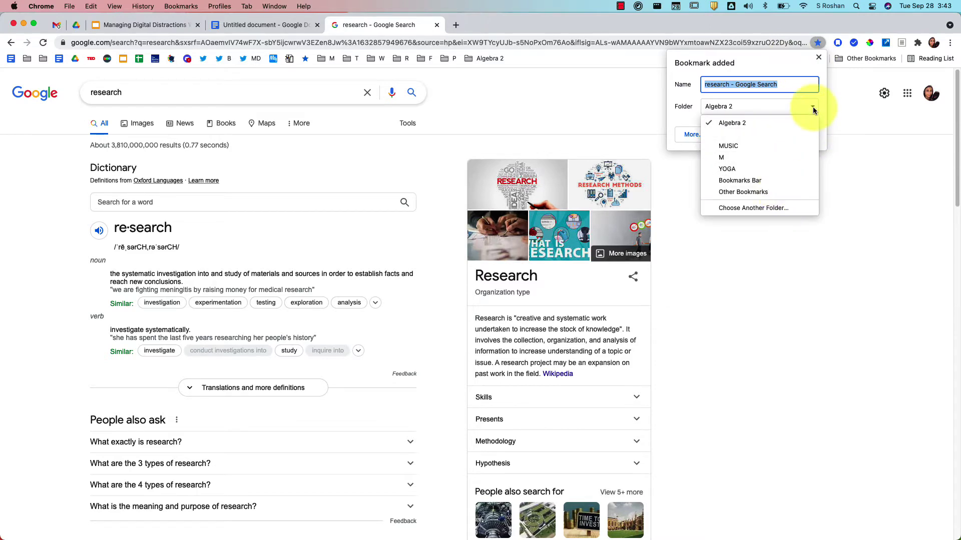
pyautogui.click(812, 106)
pyautogui.click(744, 138)
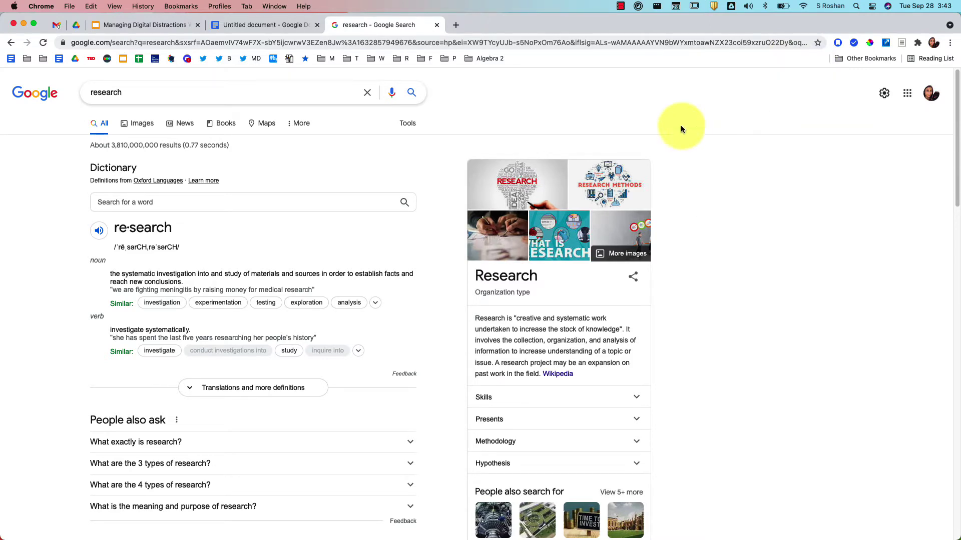
# Step: Drop the research page on the bookmarks bar after Algebra 2, renamed 'Research'
pyautogui.moveTo(62, 42); pyautogui.dragTo(497, 101)
pyautogui.moveTo(60, 44); pyautogui.dragTo(554, 58)
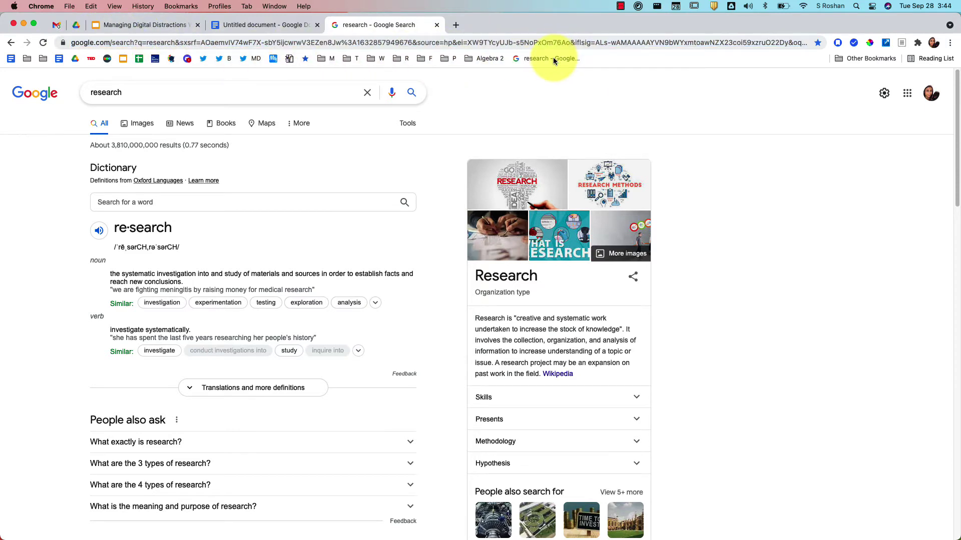
pyautogui.rightClick(553, 59)
pyautogui.click(574, 113)
pyautogui.write('Research')
pyautogui.press('Return')
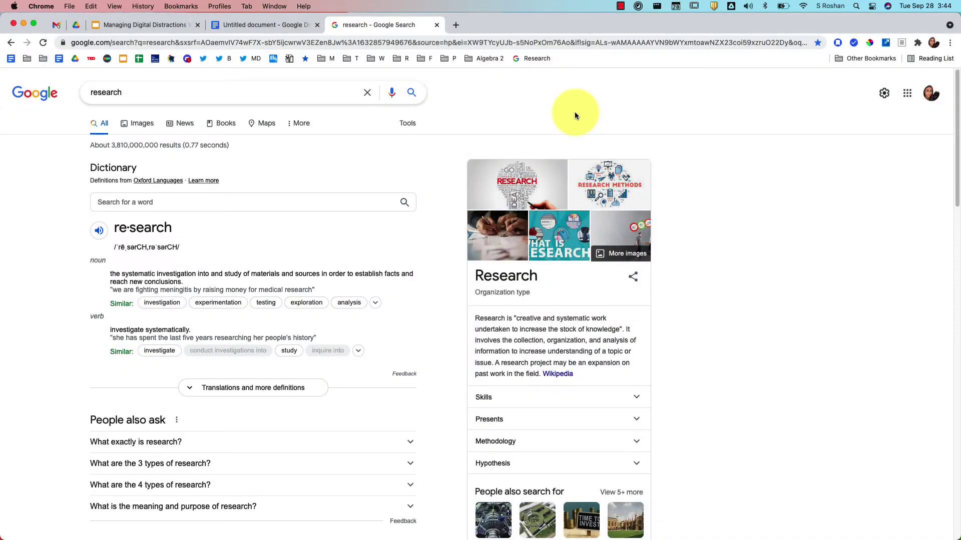
pyautogui.click(489, 61)
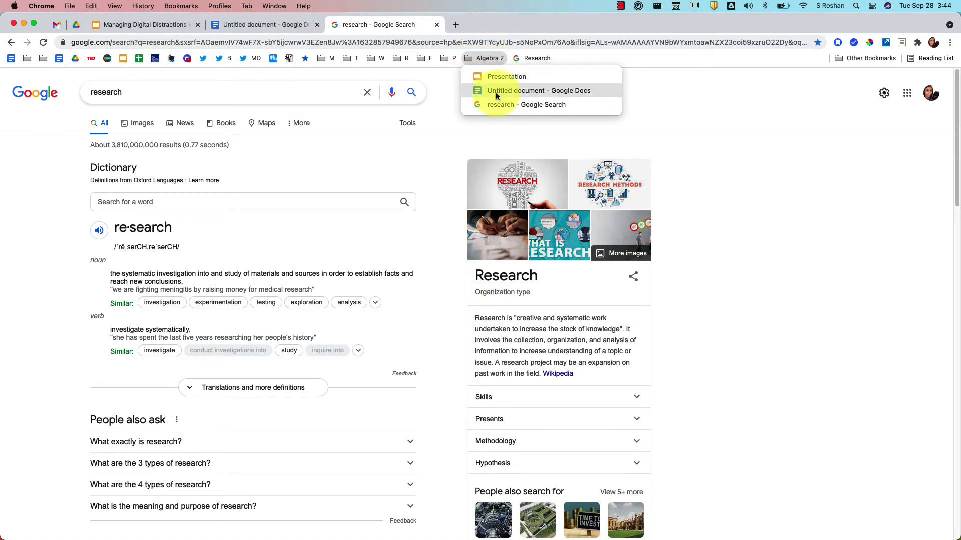
# Step: Open all three Algebra 2 bookmarks together in a new window
pyautogui.rightClick(489, 59)
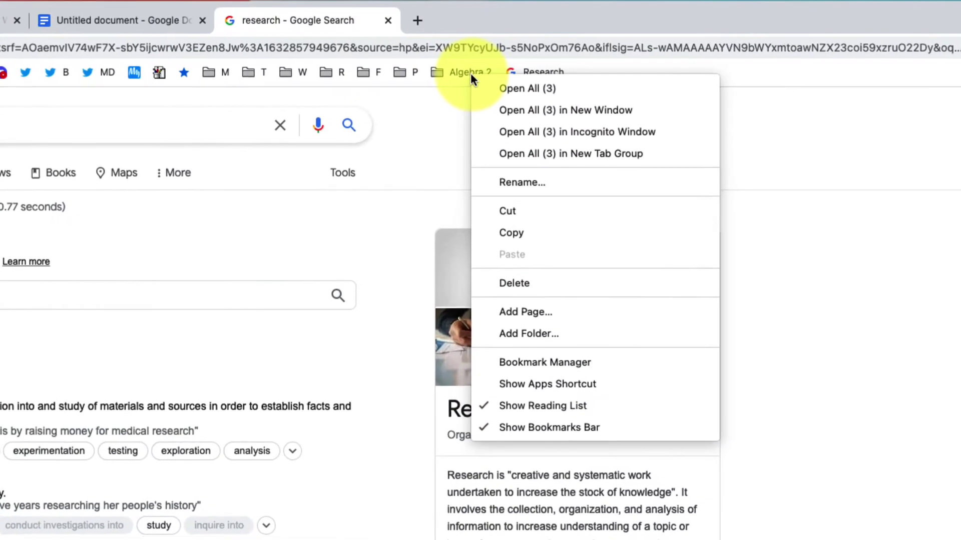
pyautogui.click(560, 110)
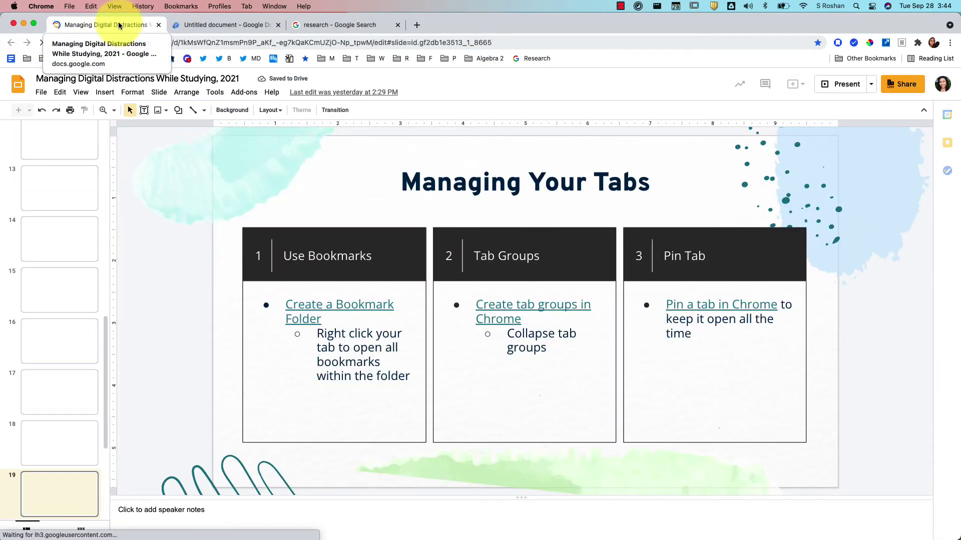
# Step: View the Untitled document and Managing Digital Distractions tabs, ending on research results
pyautogui.click(221, 26)
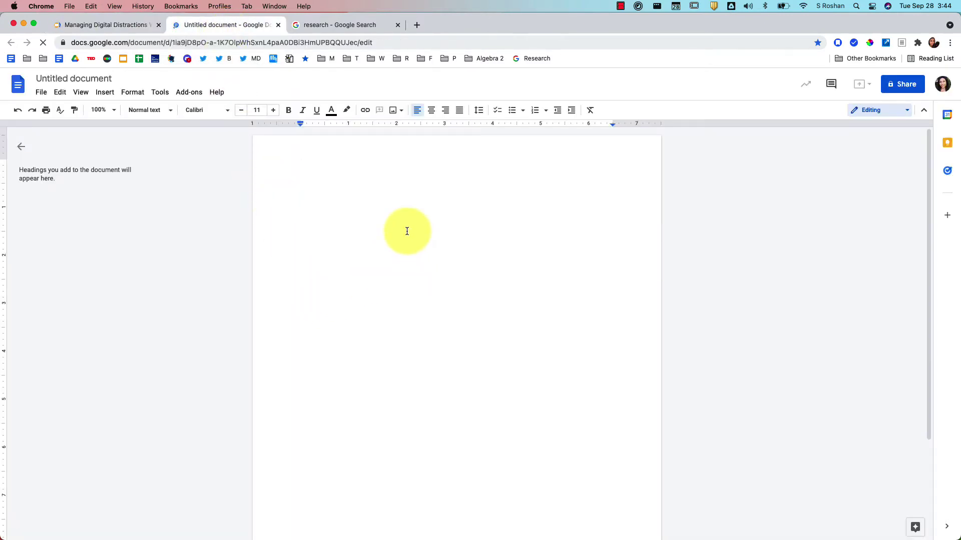
pyautogui.click(132, 26)
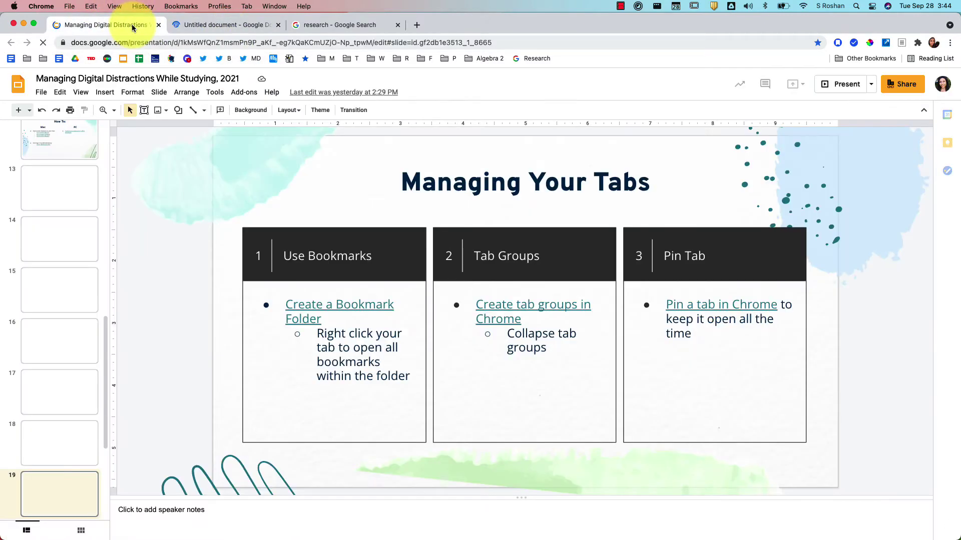
pyautogui.click(358, 27)
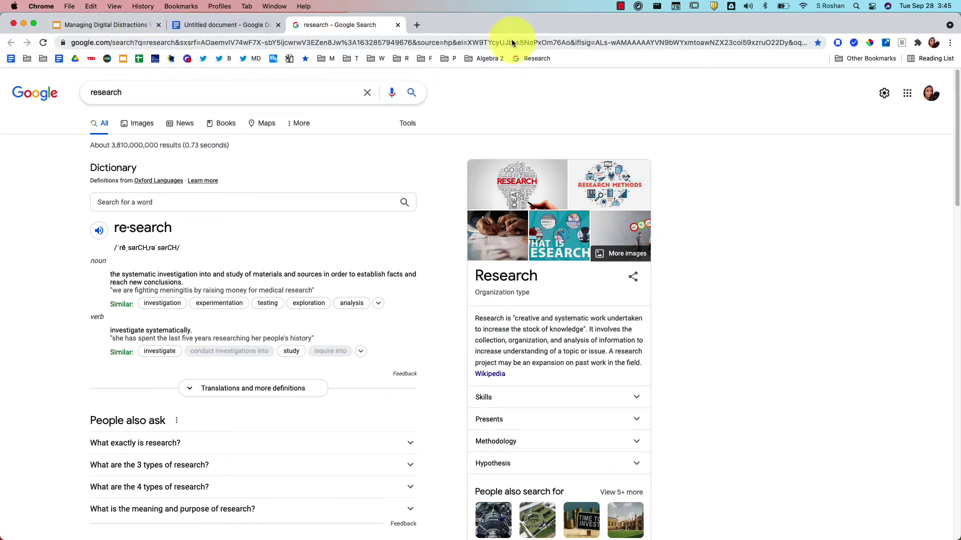
# Step: Add an empty 'Presentation Resources' folder to the bookmarks bar after Research
pyautogui.rightClick(582, 59)
pyautogui.click(623, 219)
pyautogui.write('Presentation Resources')
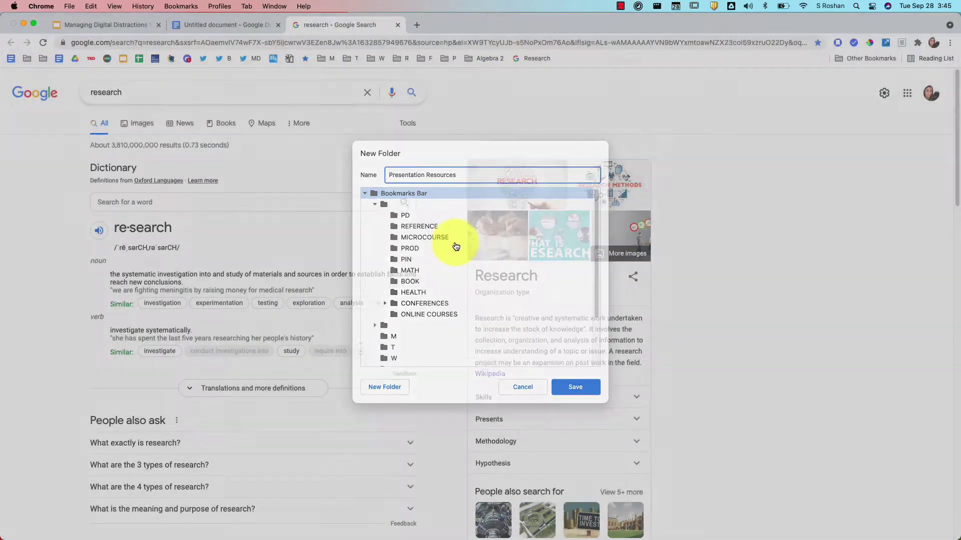
pyautogui.press('Return')
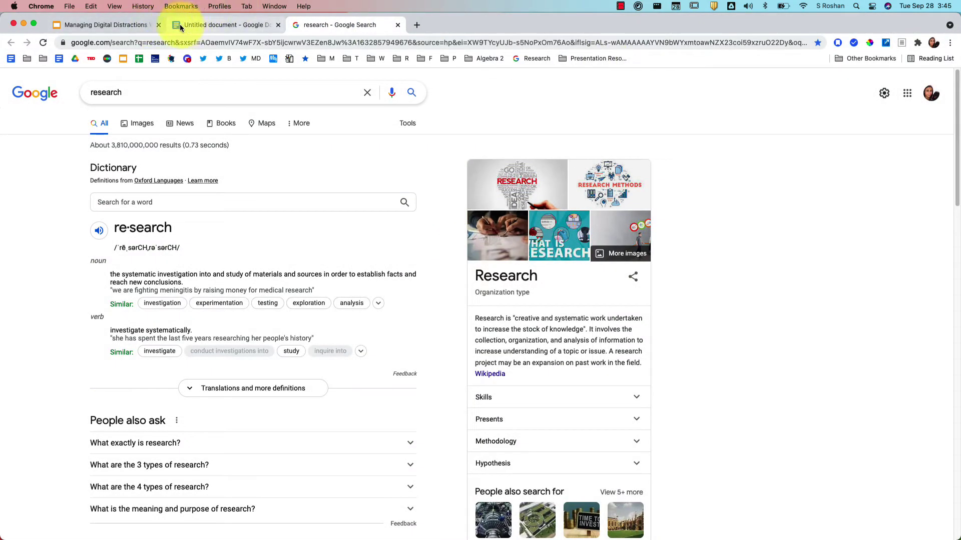
pyautogui.click(136, 25)
# Step: Delete the new empty Presentation Resources bookmark folder
pyautogui.click(214, 30)
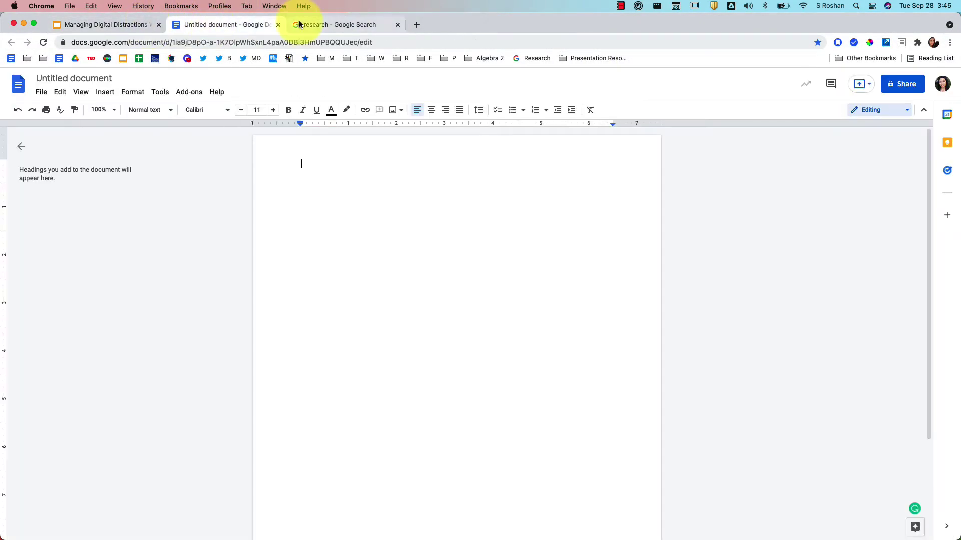
pyautogui.click(301, 24)
pyautogui.click(488, 58)
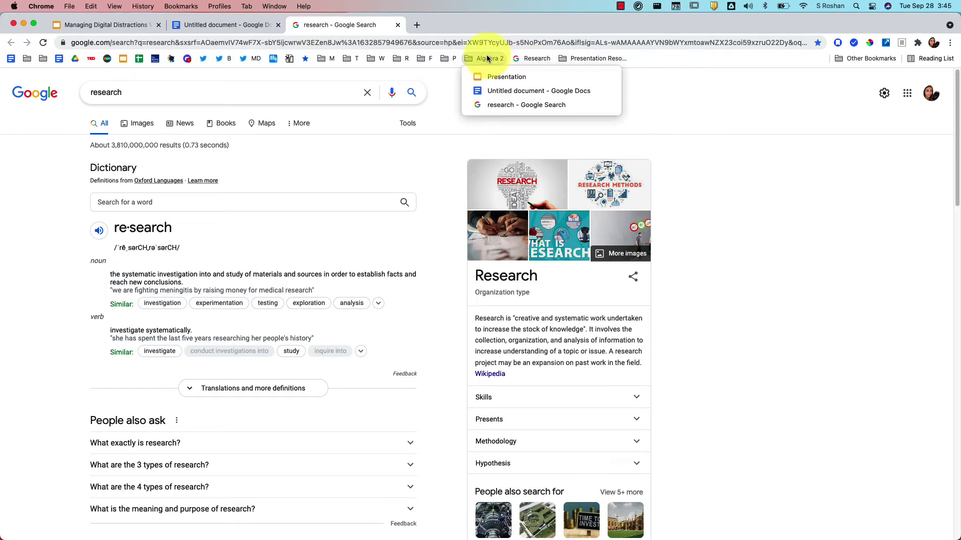
pyautogui.click(488, 59)
pyautogui.rightClick(606, 60)
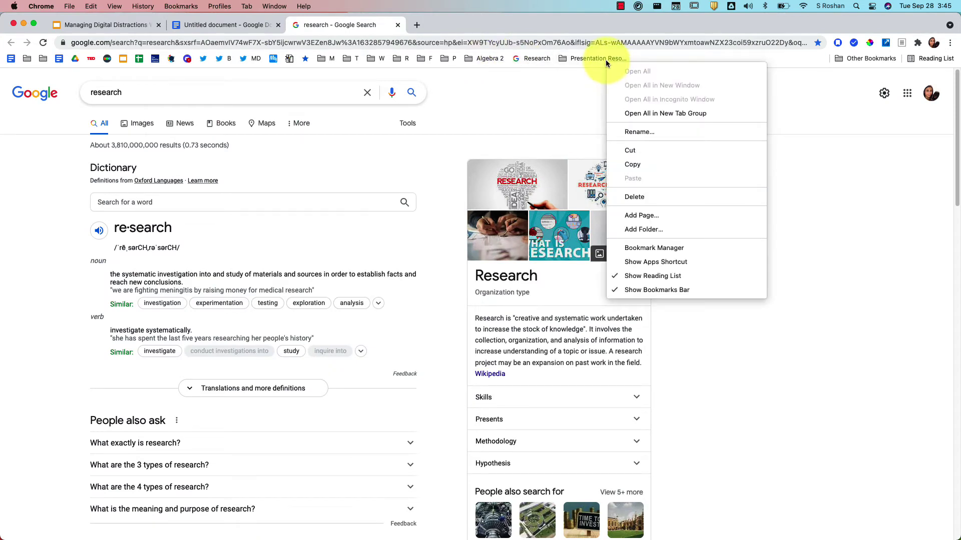
pyautogui.click(645, 196)
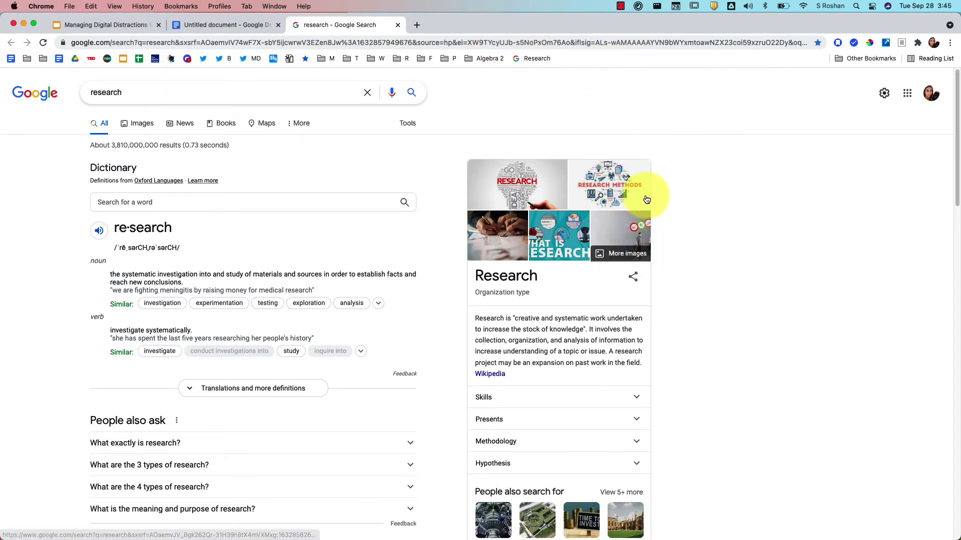
# Step: Rename the Algebra 2 folder to the pasted Presentation Resources name
pyautogui.rightClick(483, 59)
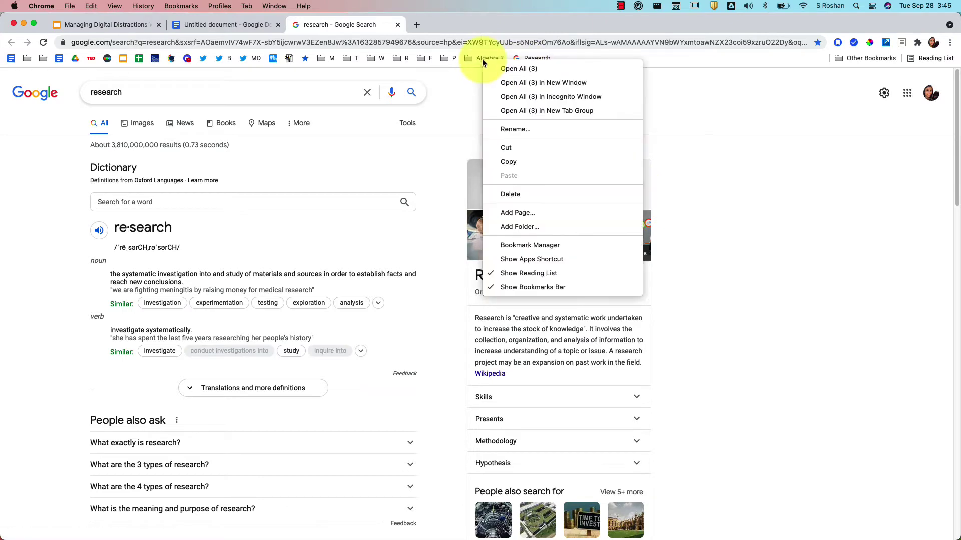
pyautogui.click(494, 130)
pyautogui.write('Presentation Resources')
pyautogui.press('Return')
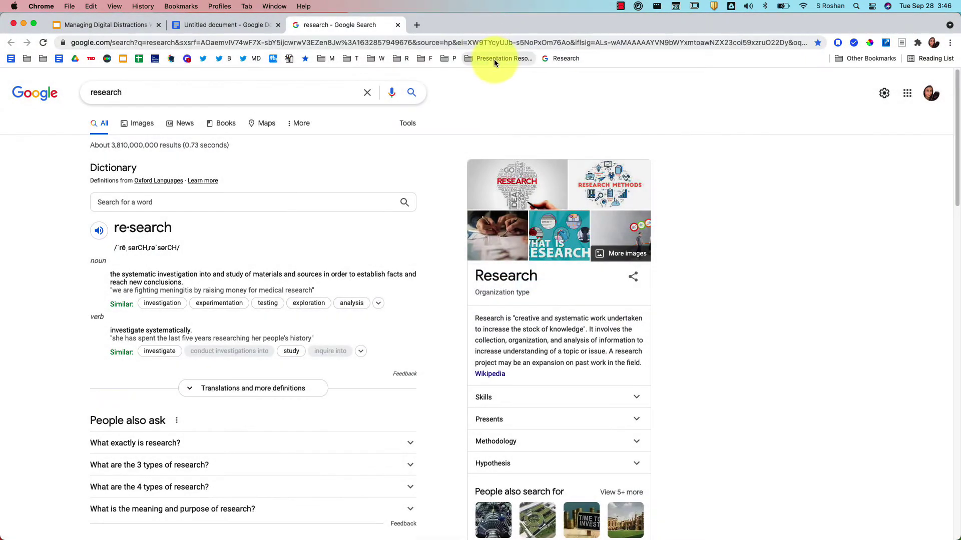
# Step: Close the research results tab and open a fresh browser window
pyautogui.click(393, 26)
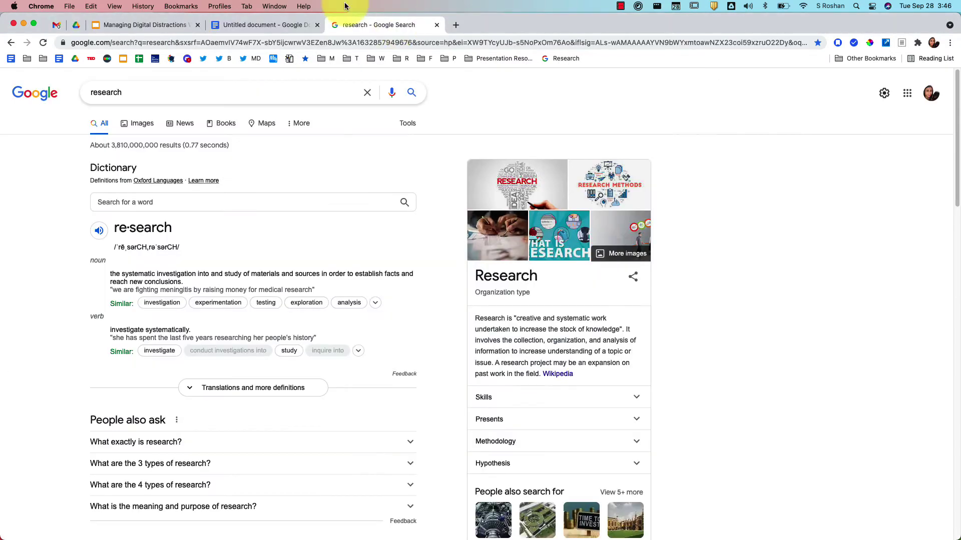
pyautogui.press('super+n')
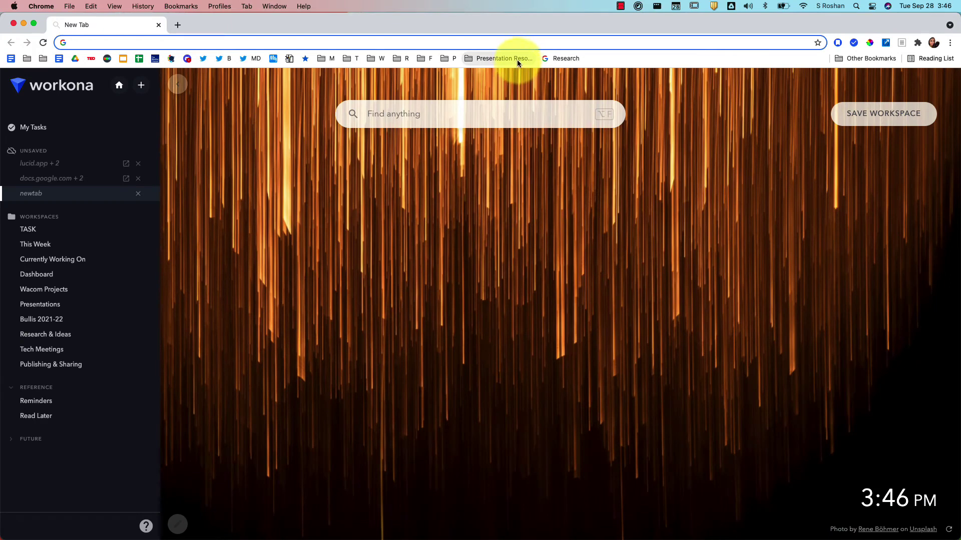
pyautogui.rightClick(517, 59)
# Step: Open all three Presentation Resources bookmarks and select the Tab Groups box on slide 19
pyautogui.click(525, 70)
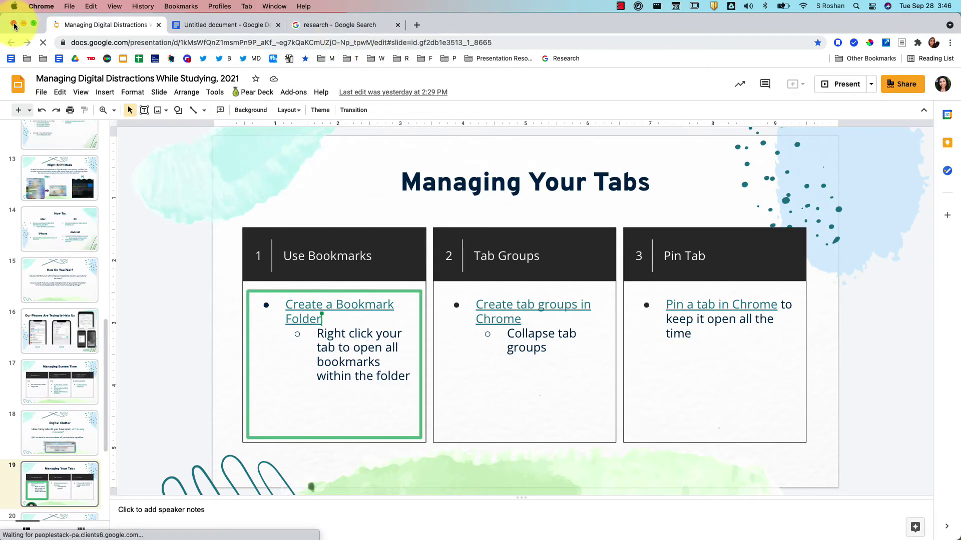
pyautogui.click(569, 347)
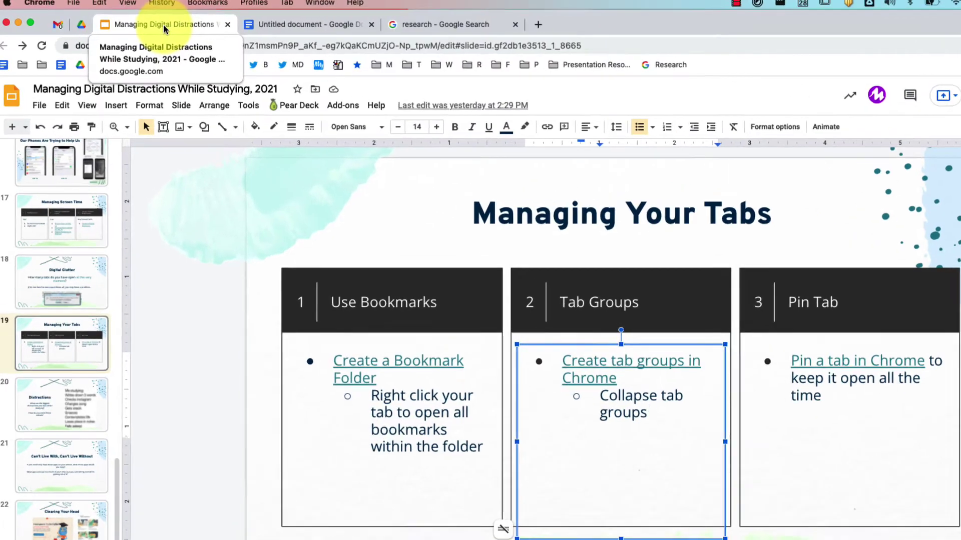
# Step: Add the slides tab to a new red tab group called 'Presentation'
pyautogui.rightClick(127, 20)
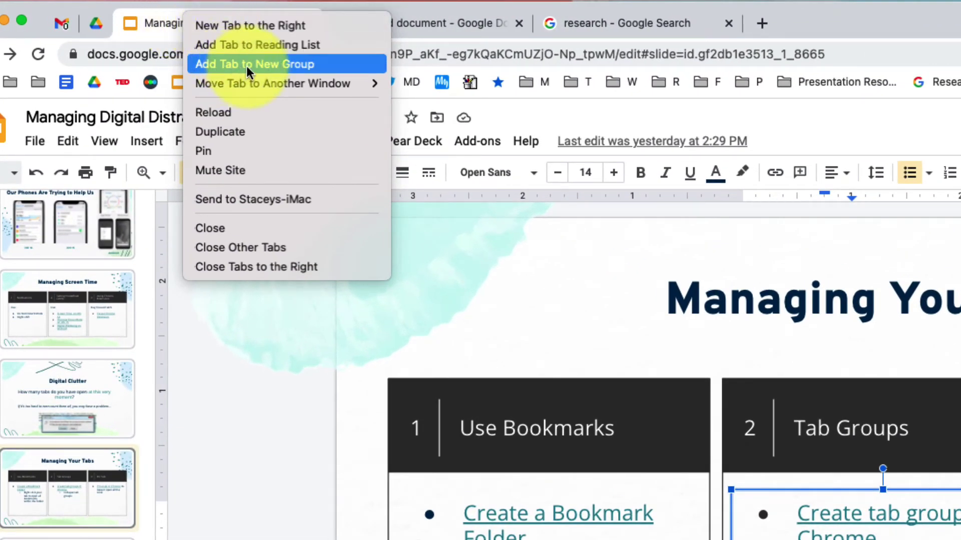
pyautogui.click(302, 70)
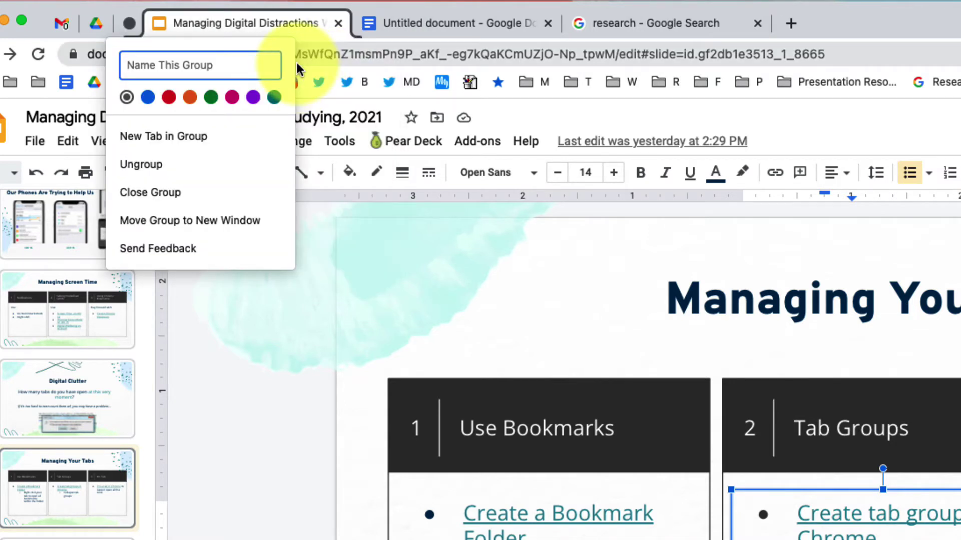
pyautogui.write('Presentation')
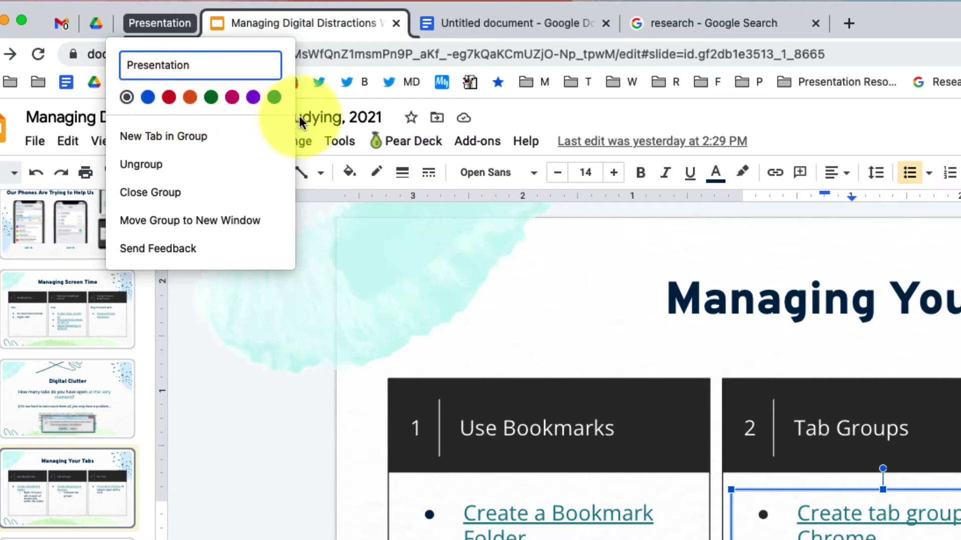
pyautogui.click(170, 98)
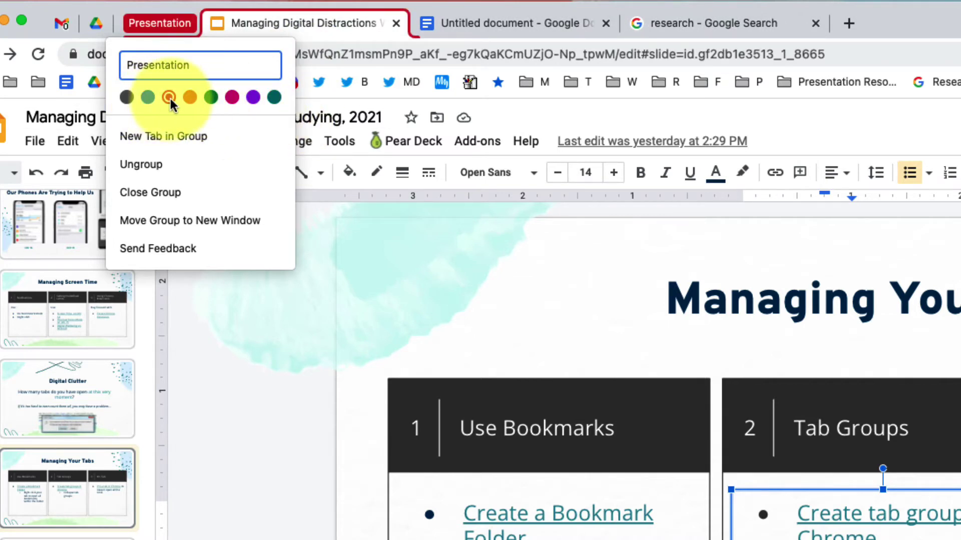
pyautogui.click(300, 26)
pyautogui.click(317, 29)
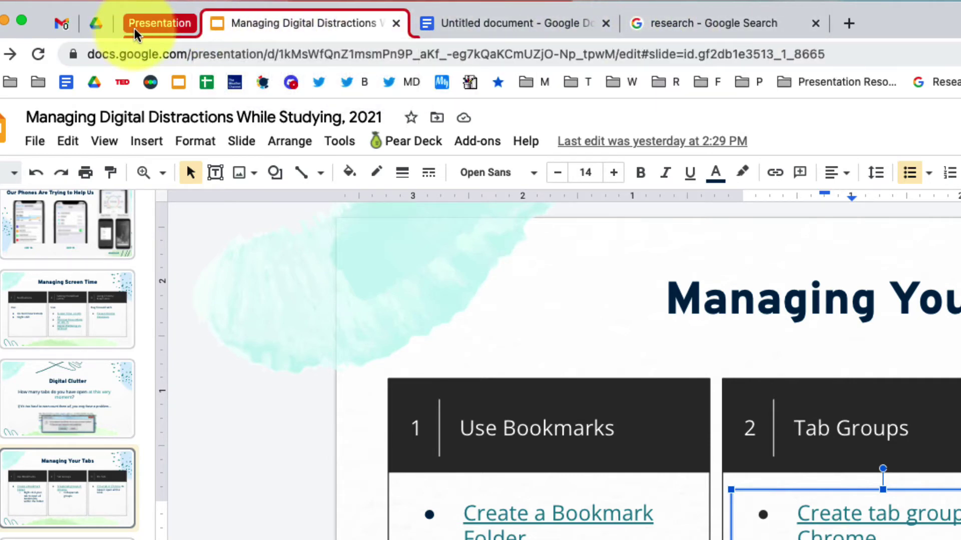
# Step: Add the research search results tab to the red Presentation group, then return to the slides tab
pyautogui.click(526, 29)
pyautogui.rightClick(531, 32)
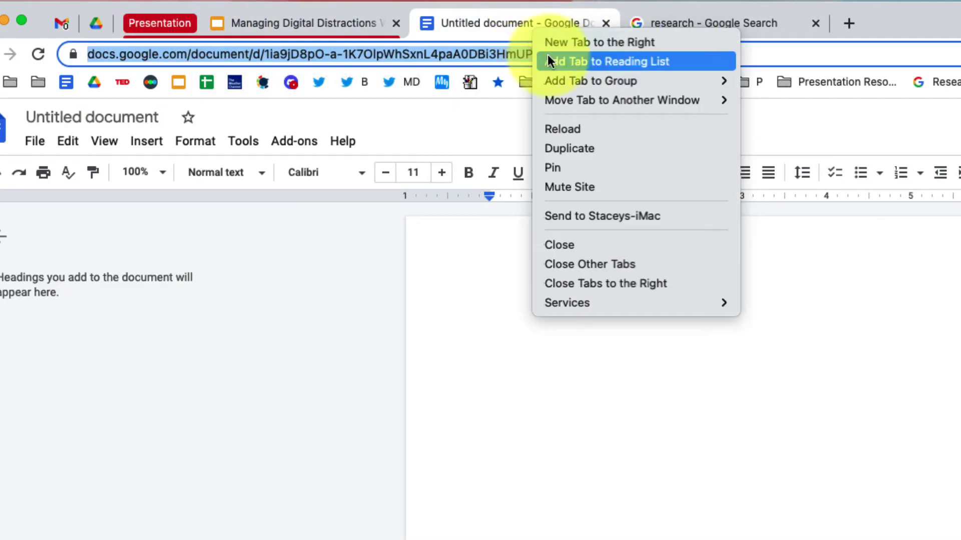
pyautogui.moveTo(567, 86)
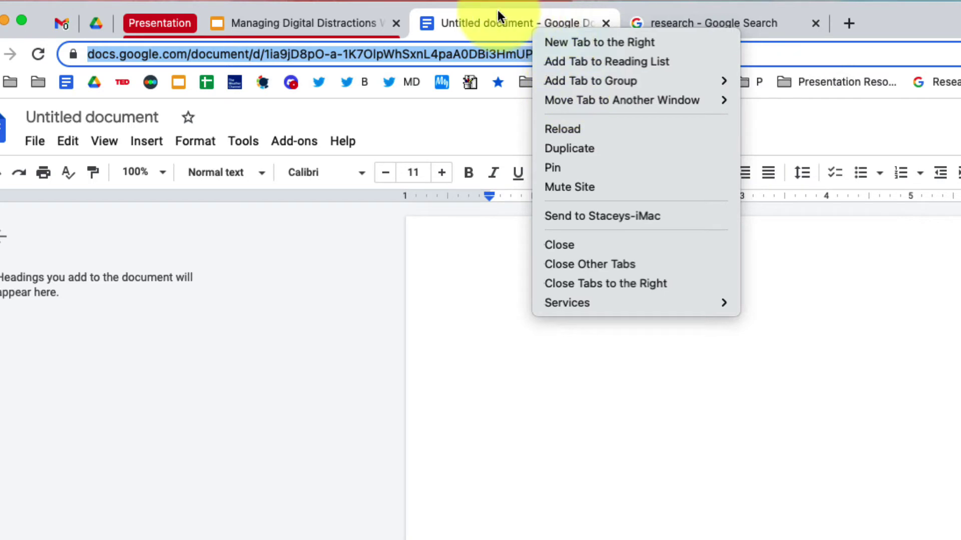
pyautogui.click(500, 20)
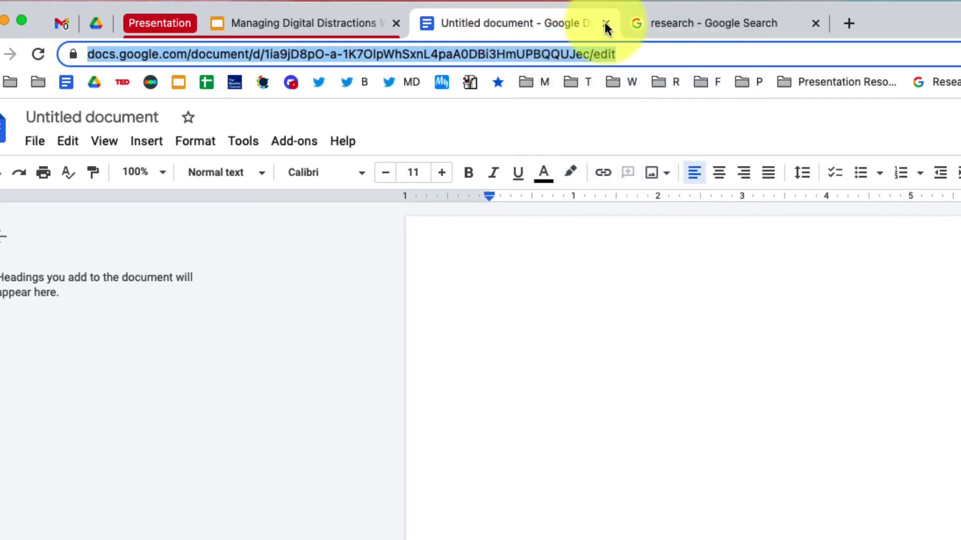
pyautogui.click(719, 28)
pyautogui.rightClick(718, 26)
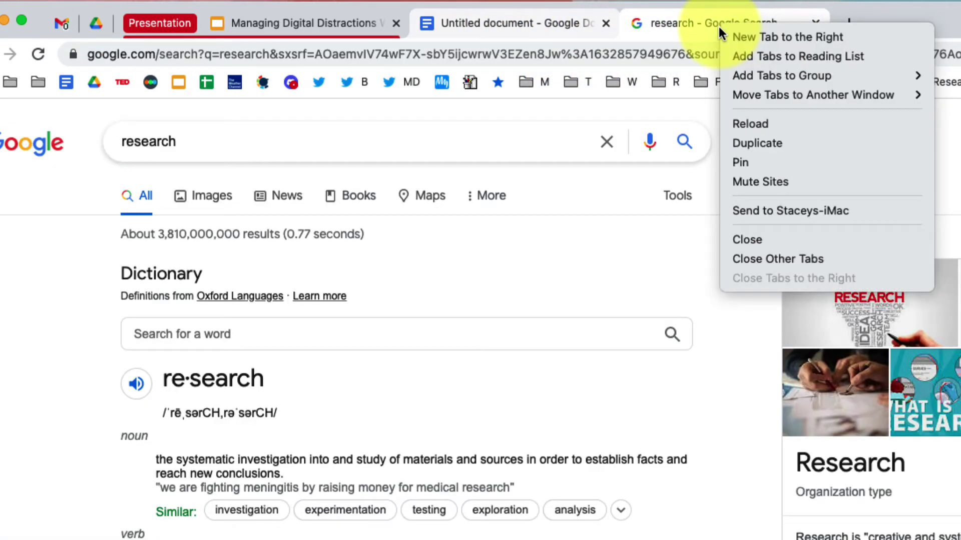
pyautogui.moveTo(779, 75)
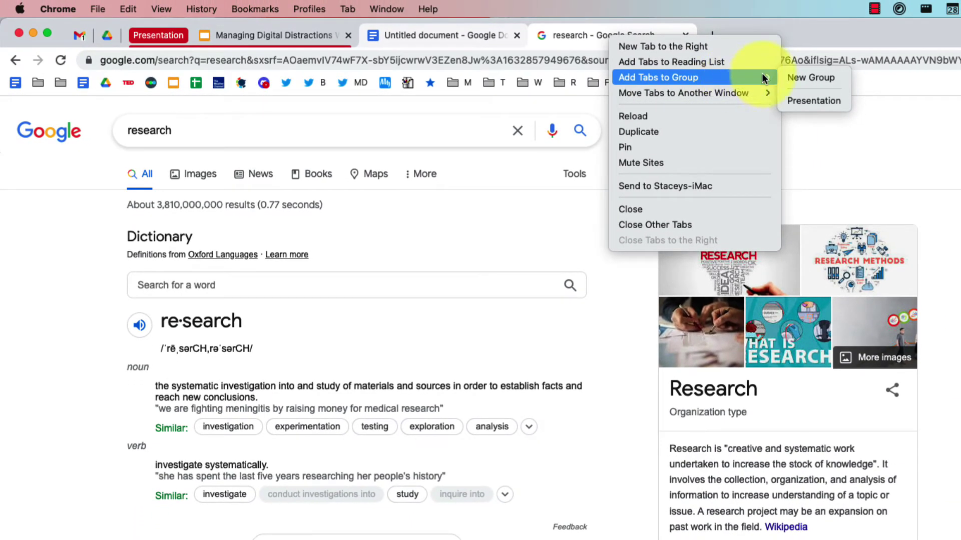
pyautogui.click(796, 100)
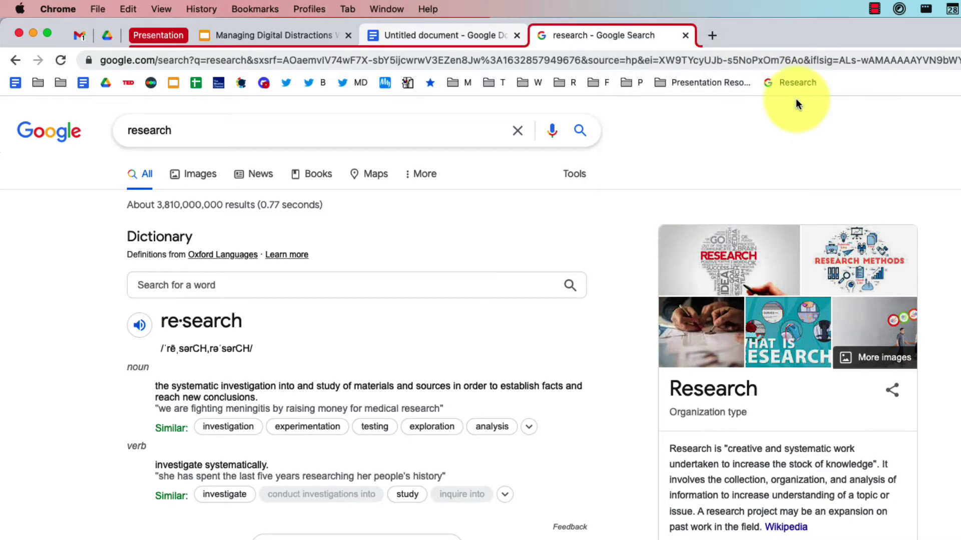
pyautogui.click(400, 28)
pyautogui.click(289, 35)
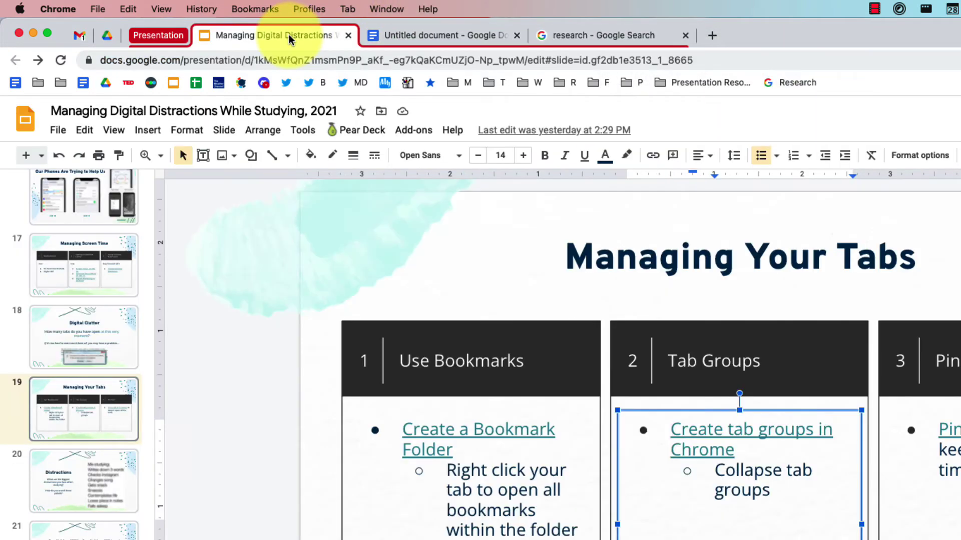
# Step: Load google.com in a new tab, then collapse and re-expand the Presentation group
pyautogui.press('super+t')
pyautogui.write('google.com')
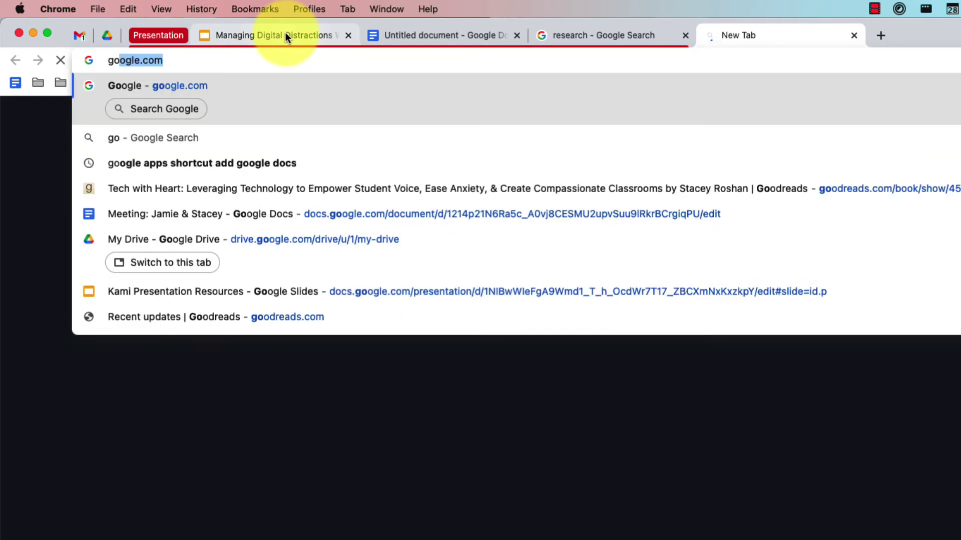
pyautogui.press('Return')
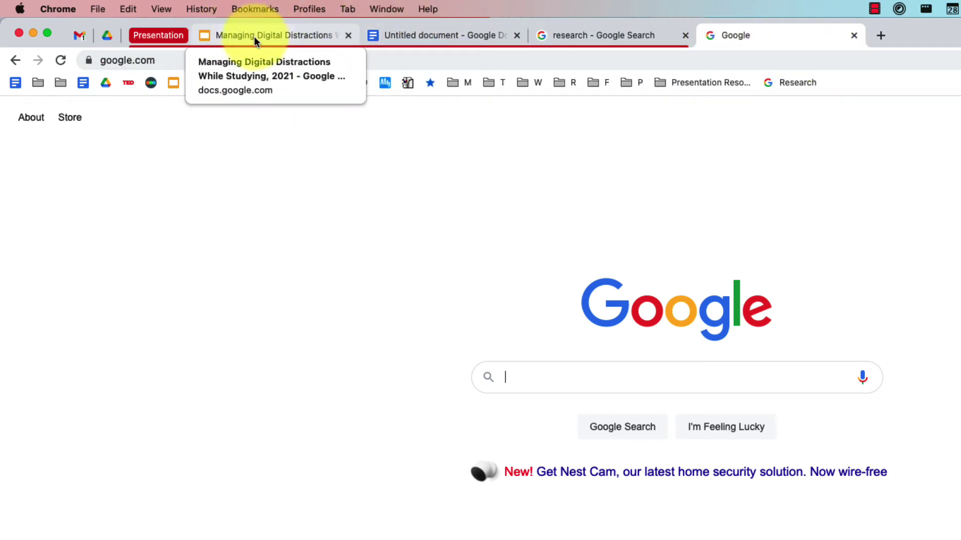
pyautogui.click(163, 35)
pyautogui.click(163, 35)
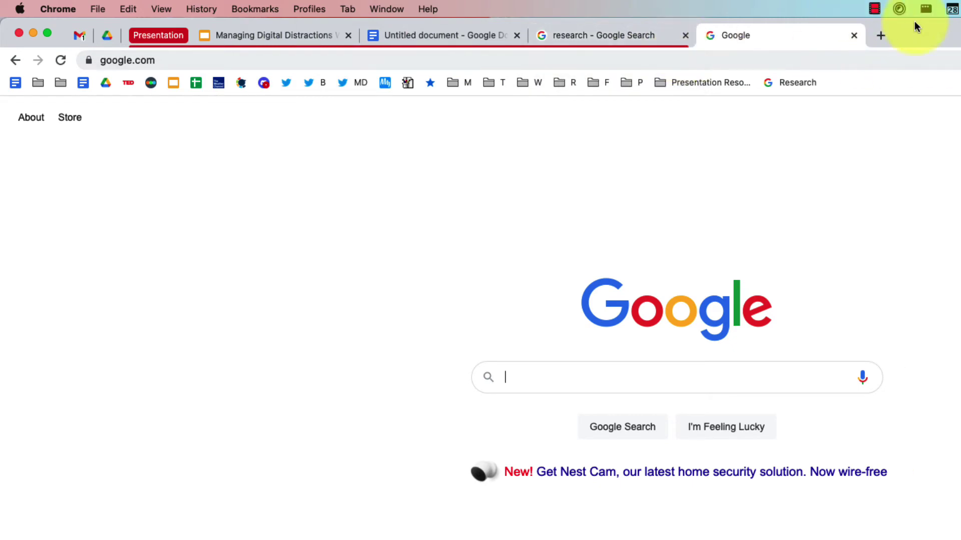
# Step: Create a new blank Google Doc in a fresh tab using doc.new
pyautogui.click(143, 35)
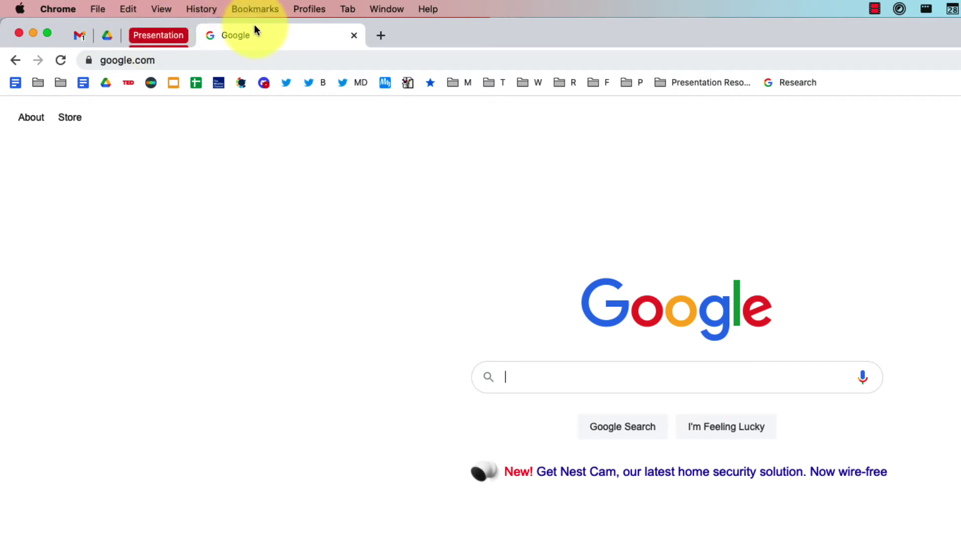
pyautogui.click(161, 34)
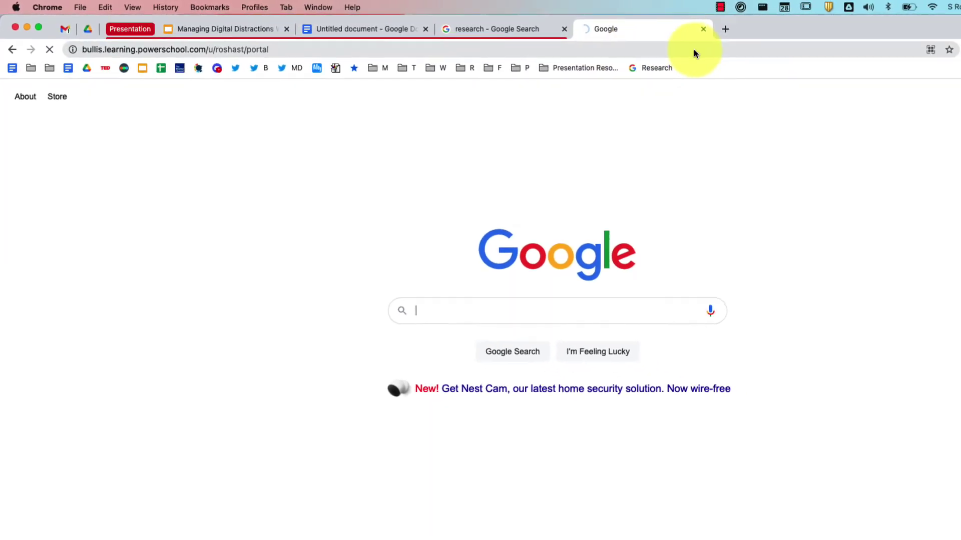
pyautogui.click(724, 30)
pyautogui.write('doc.new/')
pyautogui.write('2')
pyautogui.press('Return')
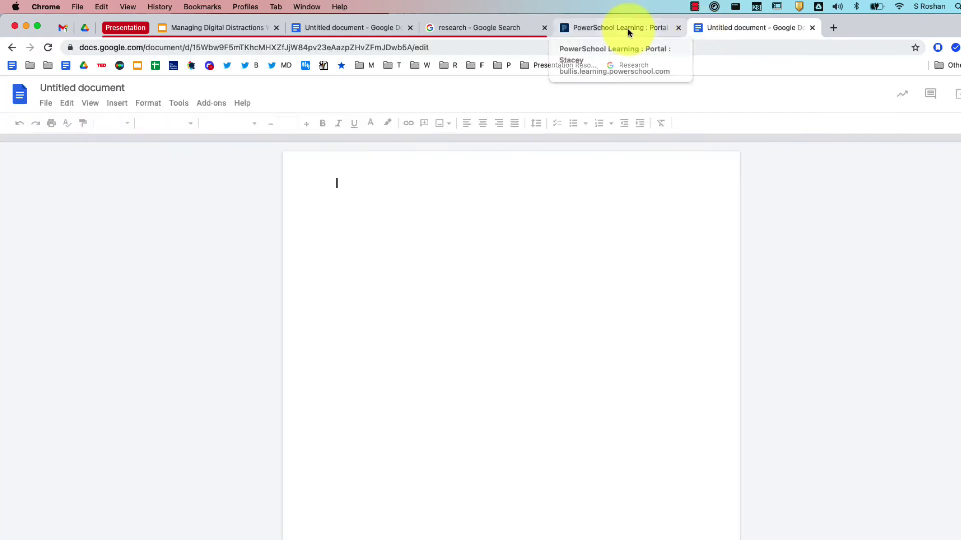
# Step: Group the PowerSchool and new document tabs into a purple group named 'New Class'
pyautogui.click(626, 31)
pyautogui.click(699, 31)
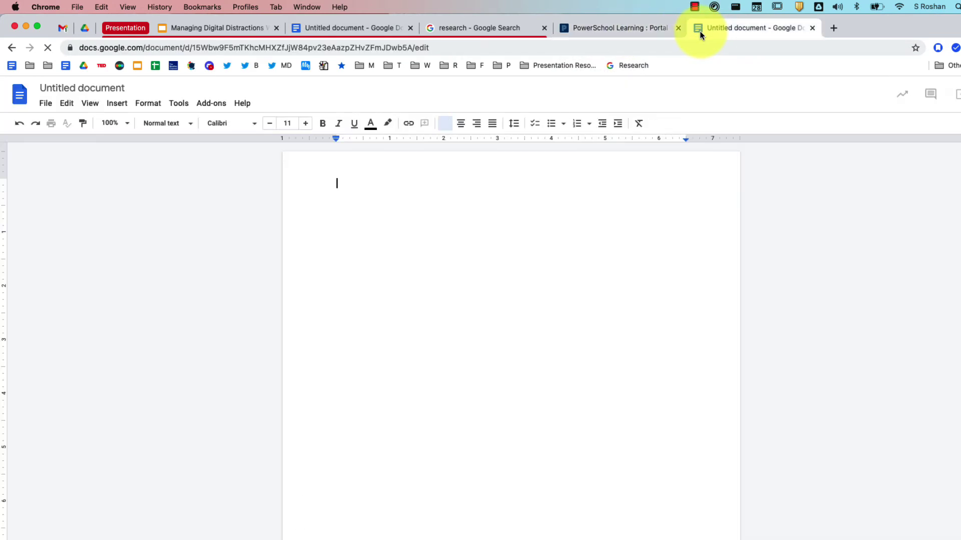
pyautogui.click(634, 28)
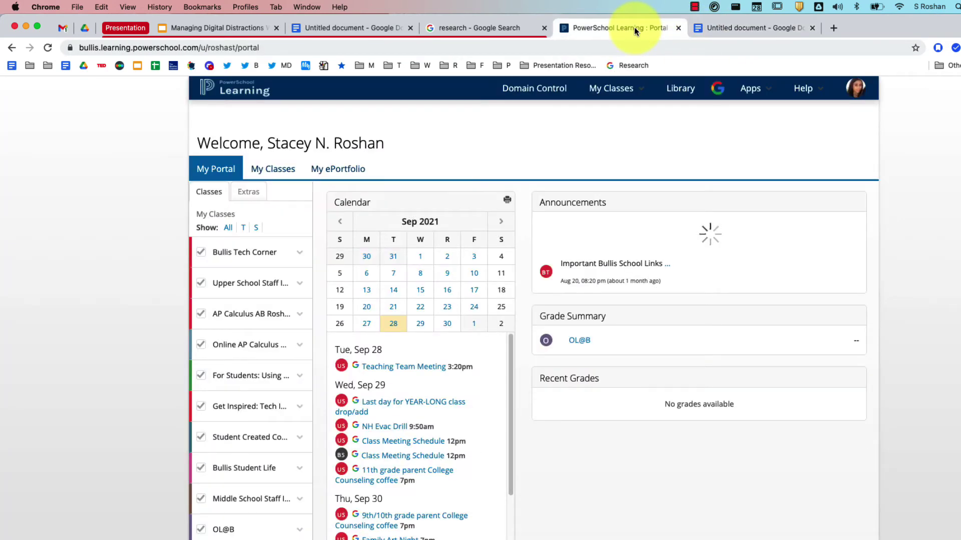
pyautogui.click(725, 30)
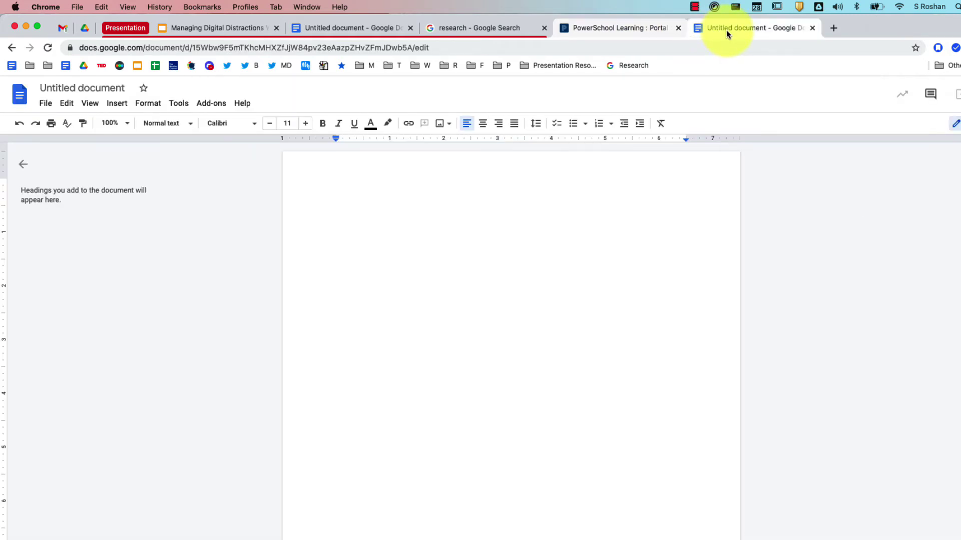
pyautogui.rightClick(726, 31)
pyautogui.moveTo(740, 68)
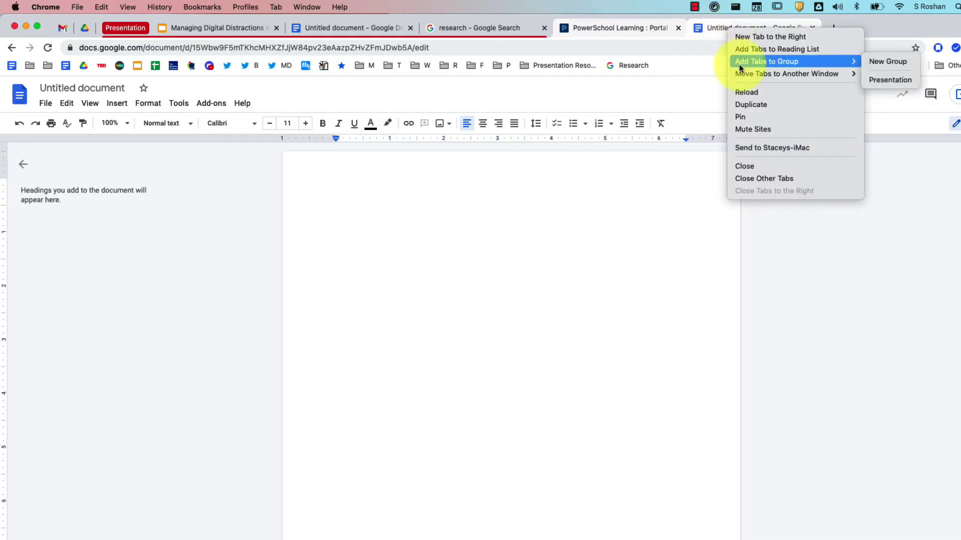
pyautogui.click(890, 62)
pyautogui.write('New Class')
pyautogui.click(642, 76)
pyautogui.click(574, 28)
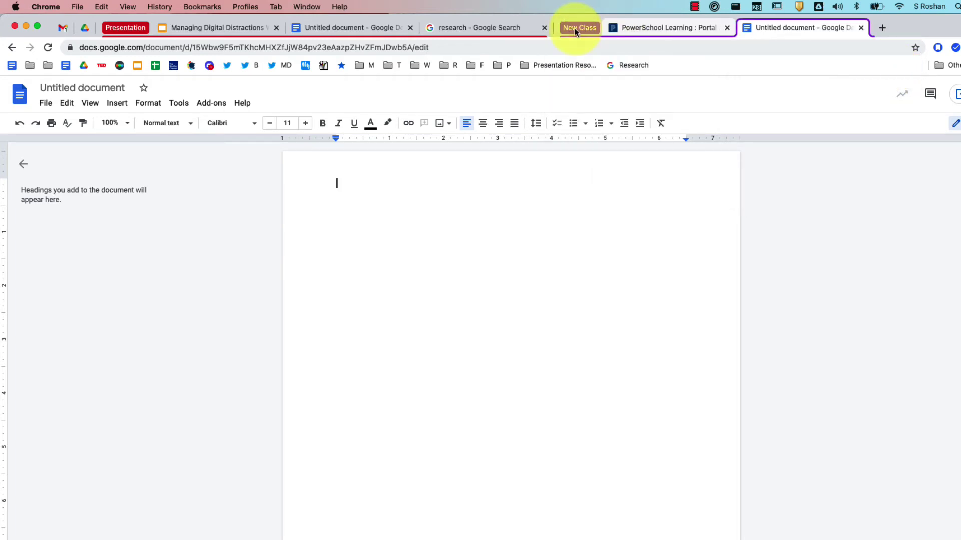
pyautogui.click(574, 28)
pyautogui.click(575, 28)
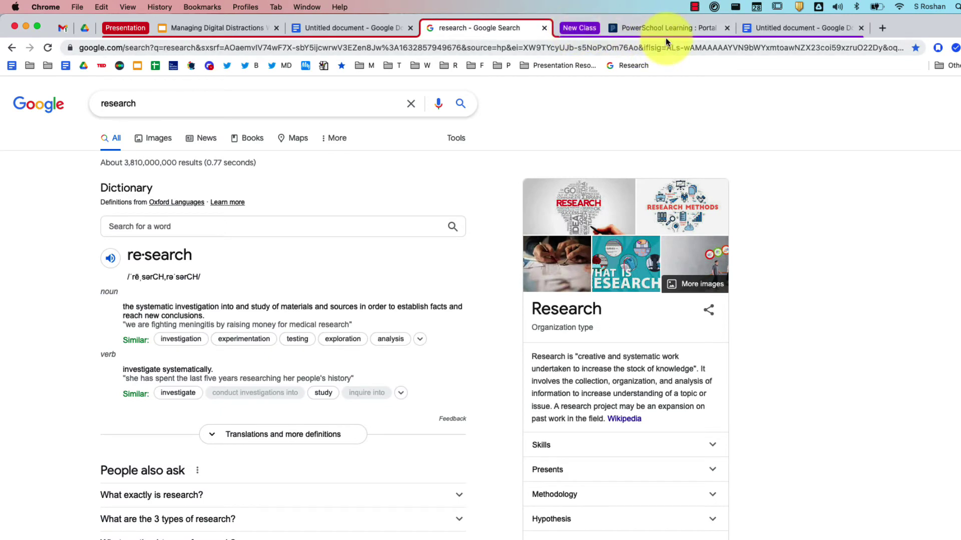
# Step: Collapse and re-expand the Presentation and New Class groups, checking their tabs
pyautogui.press('super+9')
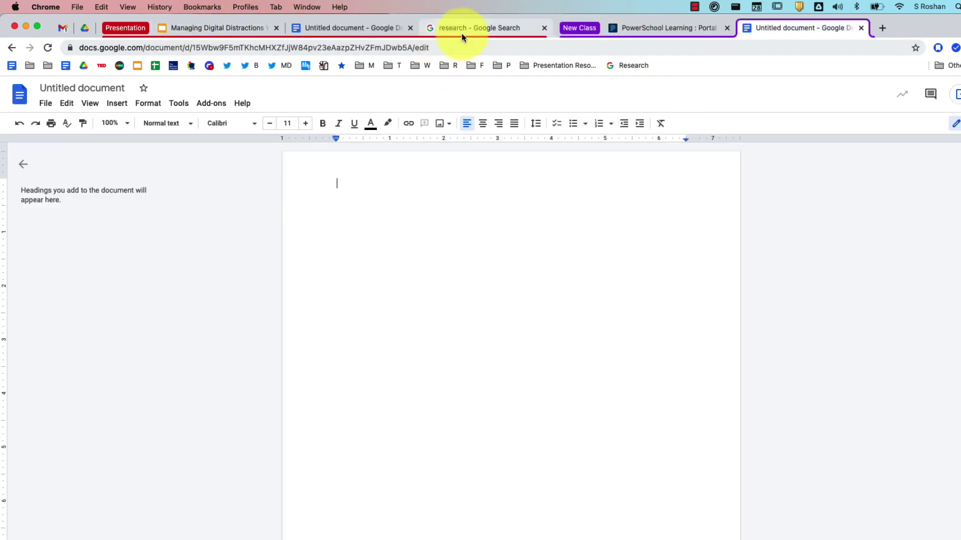
pyautogui.click(120, 26)
pyautogui.click(186, 28)
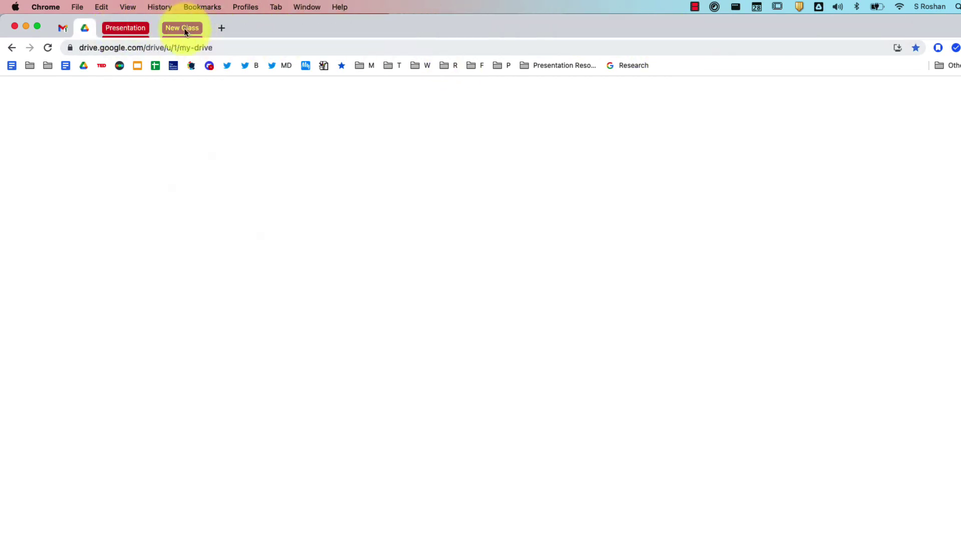
pyautogui.click(179, 30)
pyautogui.click(125, 27)
pyautogui.click(185, 24)
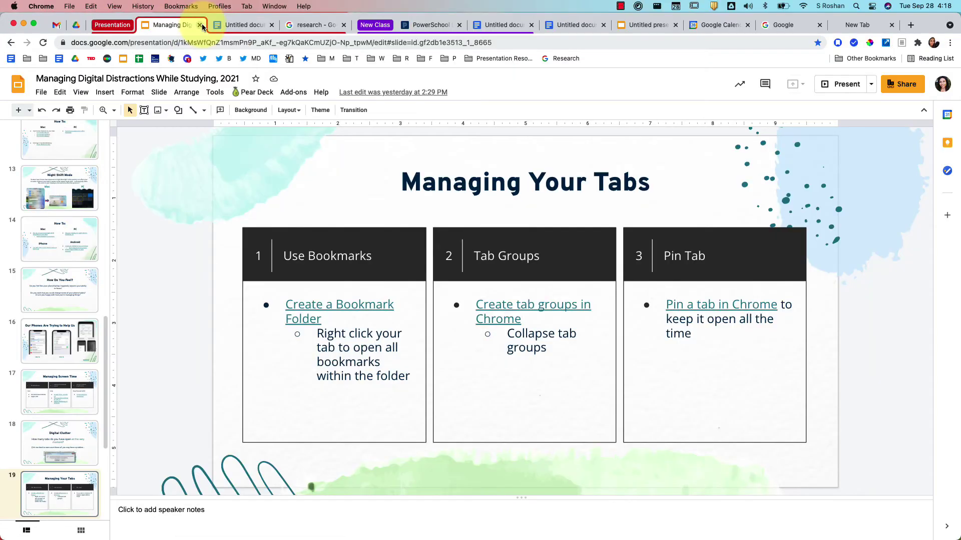
pyautogui.click(240, 24)
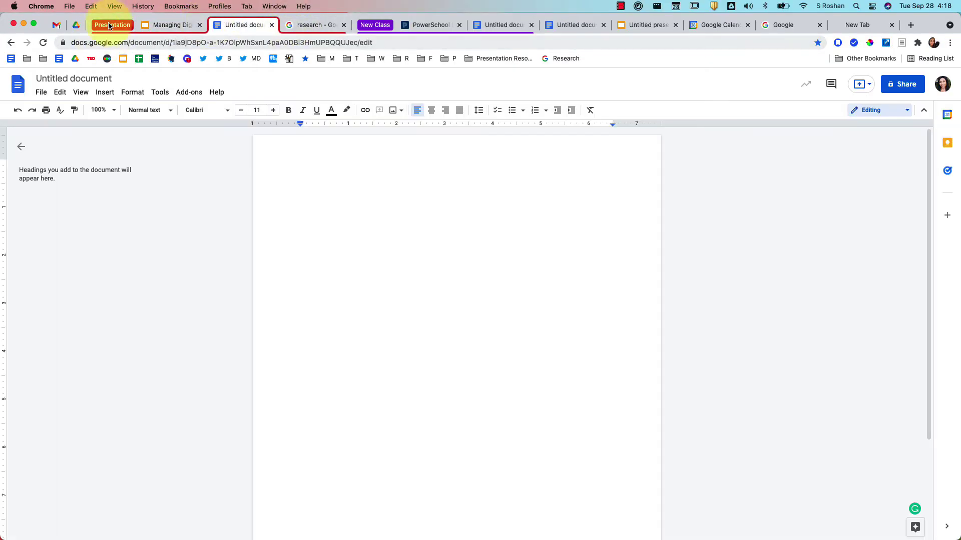
pyautogui.click(111, 26)
pyautogui.click(115, 28)
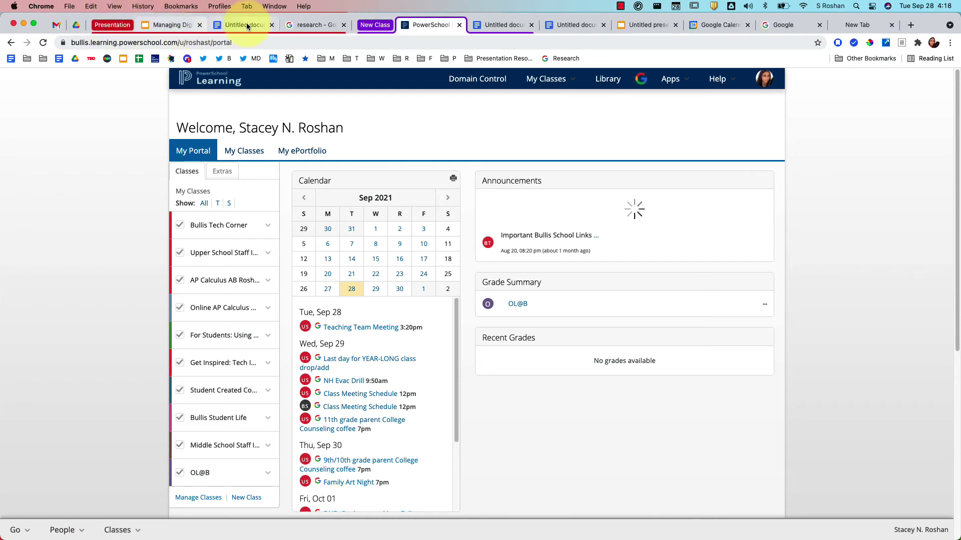
# Step: Ungroup the Presentation group, then the New Class group, from their label menus
pyautogui.rightClick(121, 26)
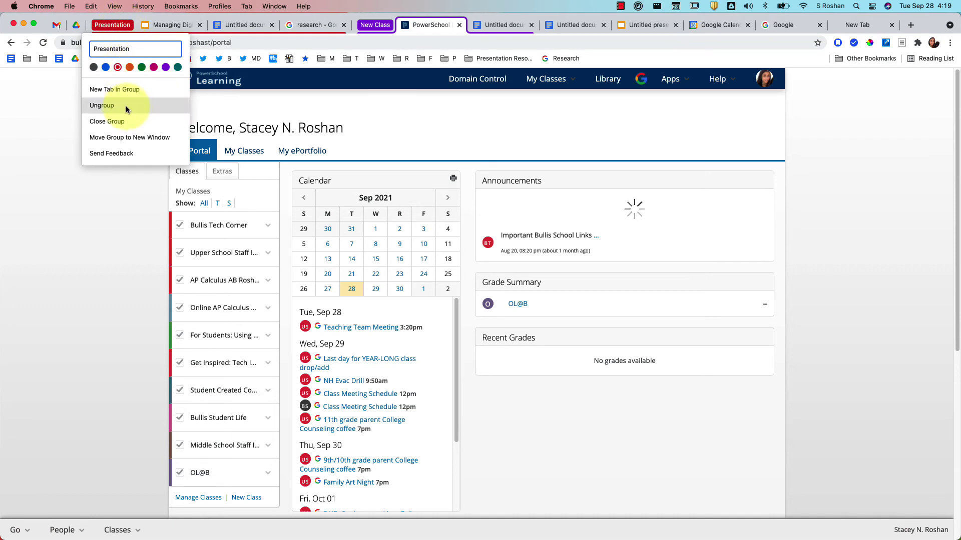
pyautogui.click(102, 105)
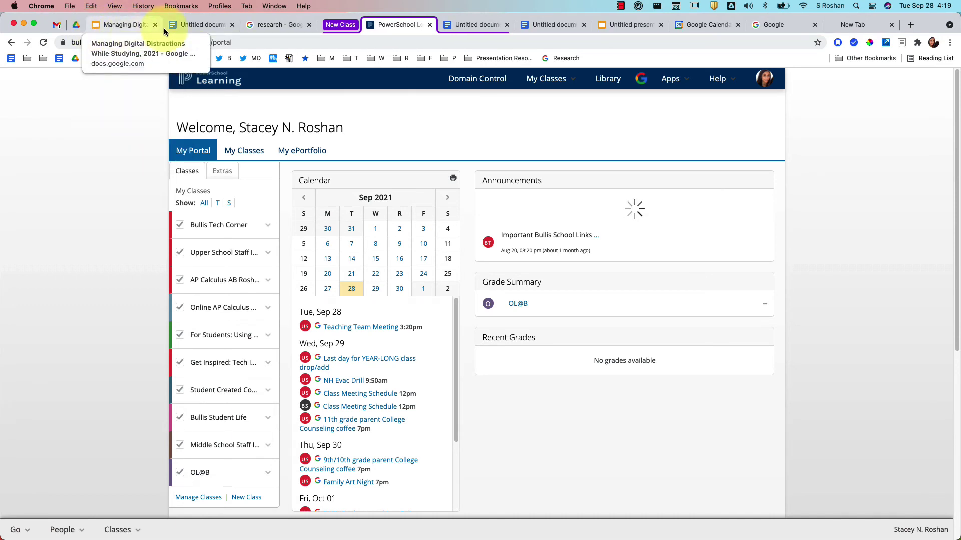
pyautogui.click(340, 27)
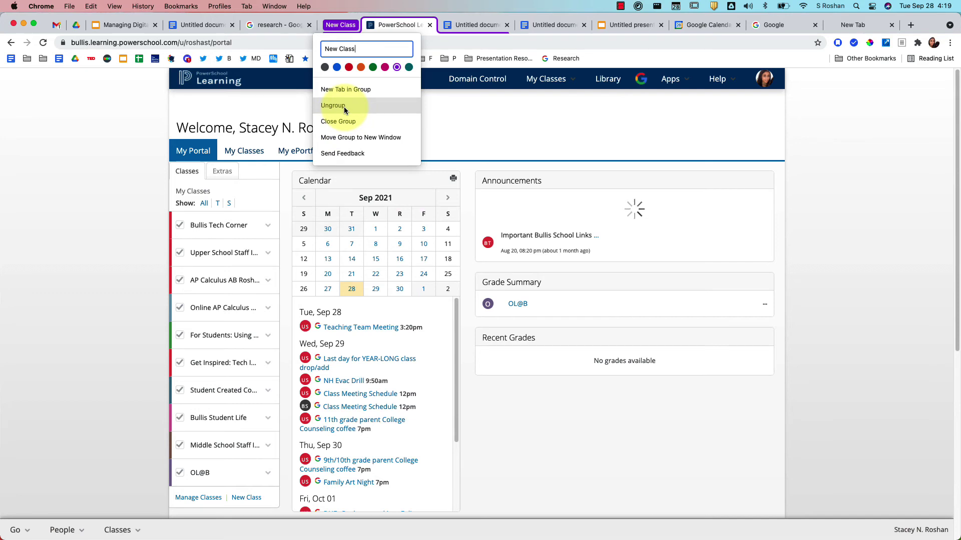
pyautogui.click(343, 106)
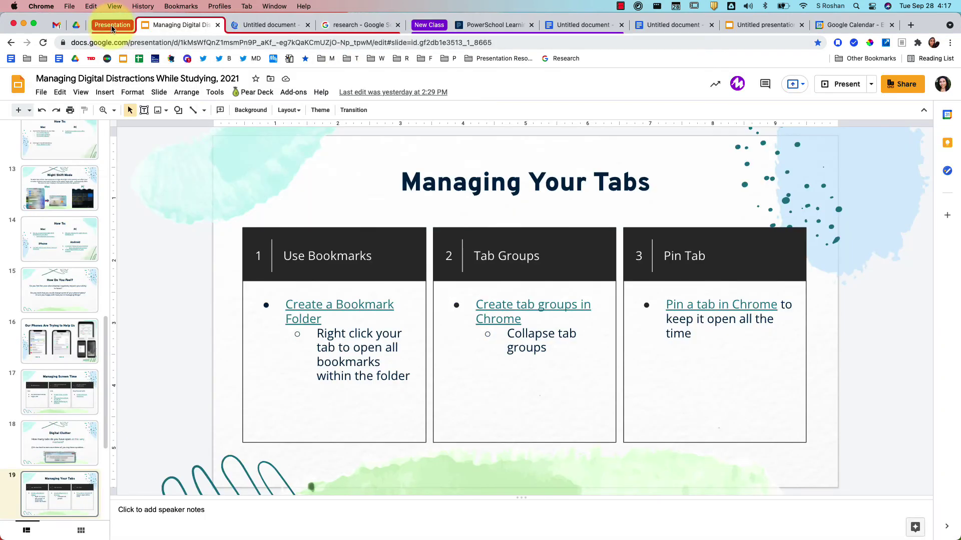
# Step: Close the whole Presentation tab group and restore it with Cmd+Shift+T
pyautogui.rightClick(112, 25)
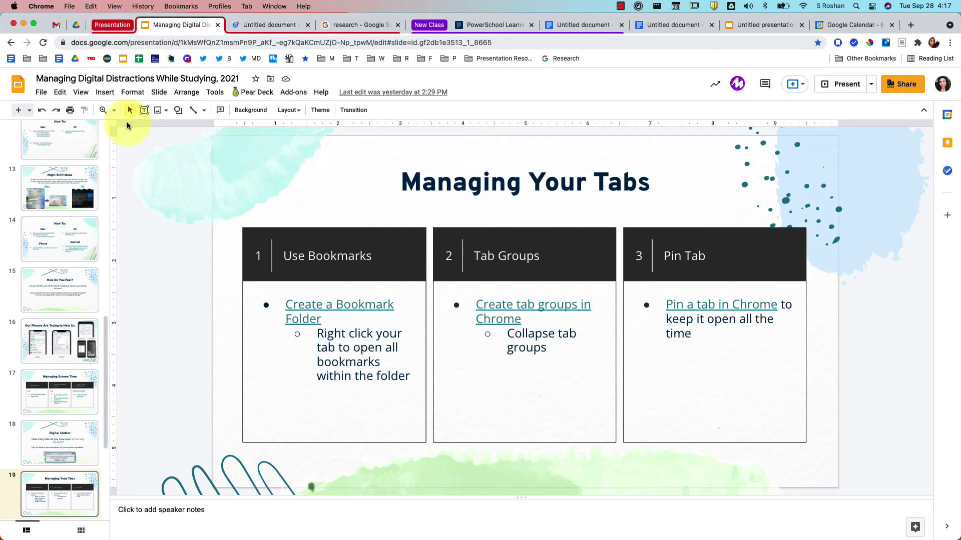
pyautogui.click(125, 122)
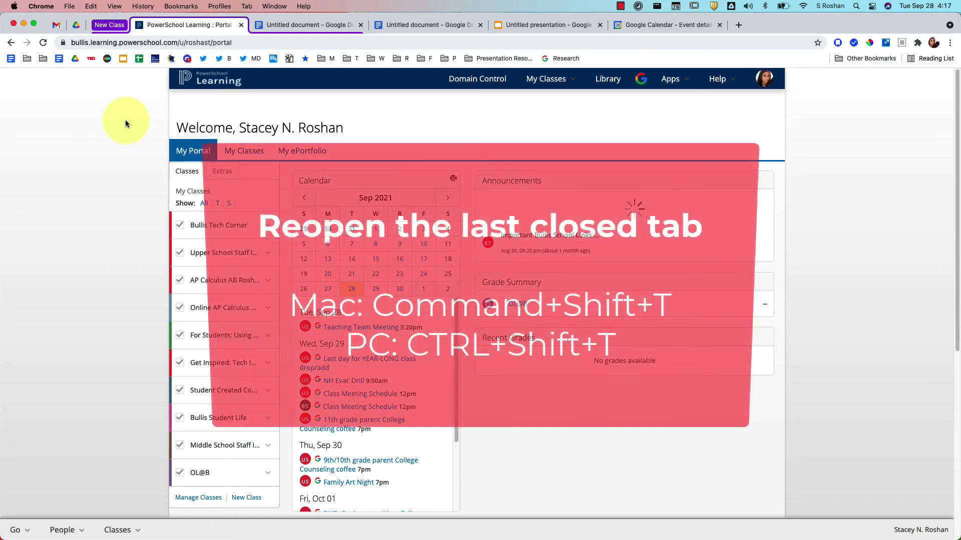
pyautogui.press('super+shift+t')
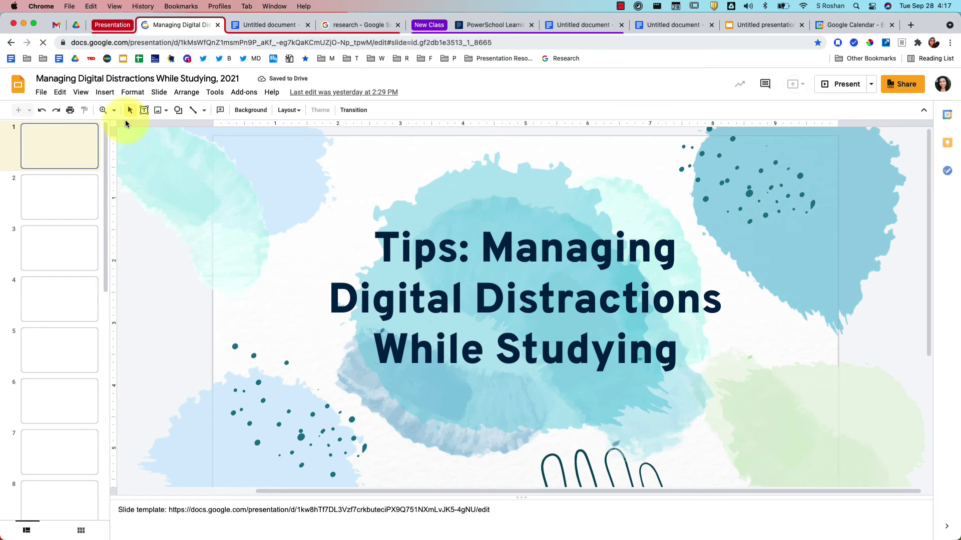
# Step: Open google.com in a new tab, close it, and reopen it with Cmd+Shift+T
pyautogui.press('super+t')
pyautogui.write('goo')
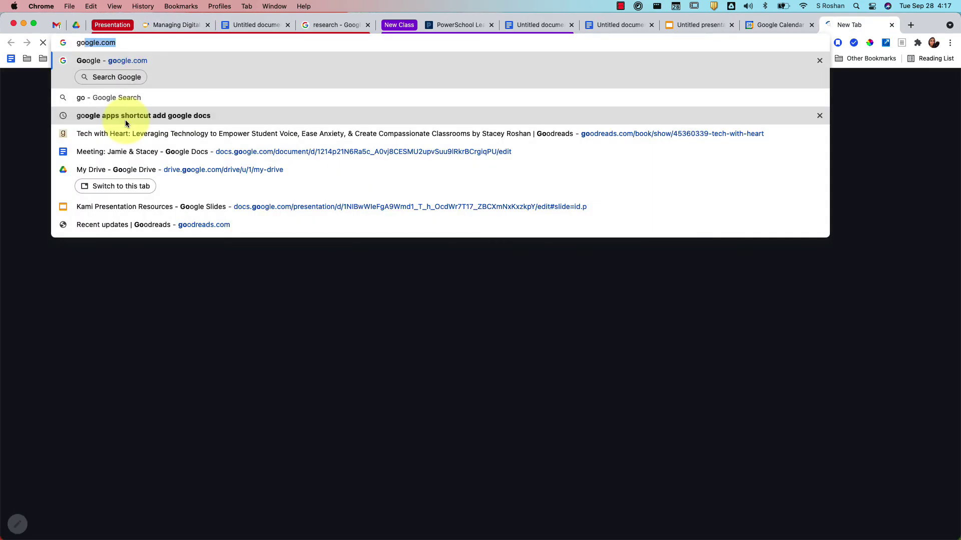
pyautogui.press('Return')
pyautogui.press('super+w')
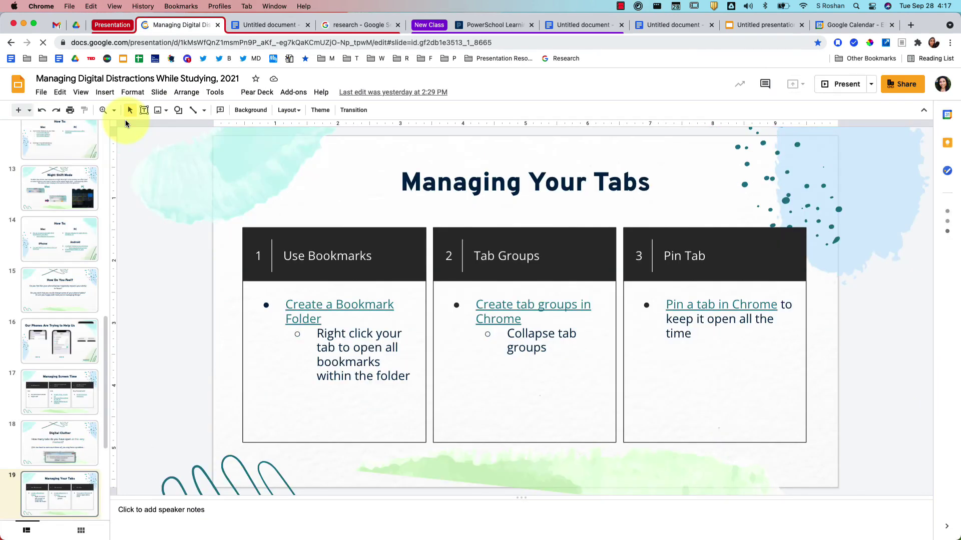
pyautogui.press('super+t')
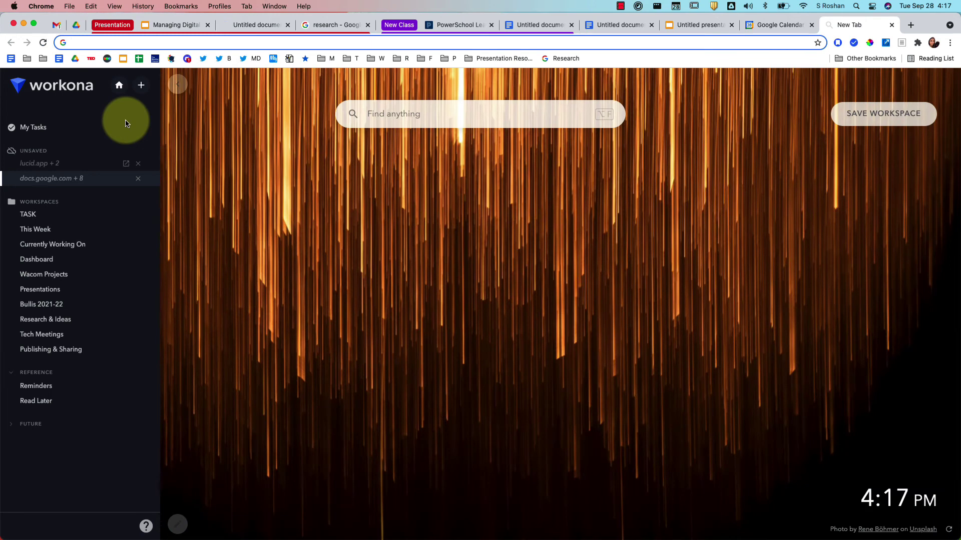
pyautogui.press('super+shift+t')
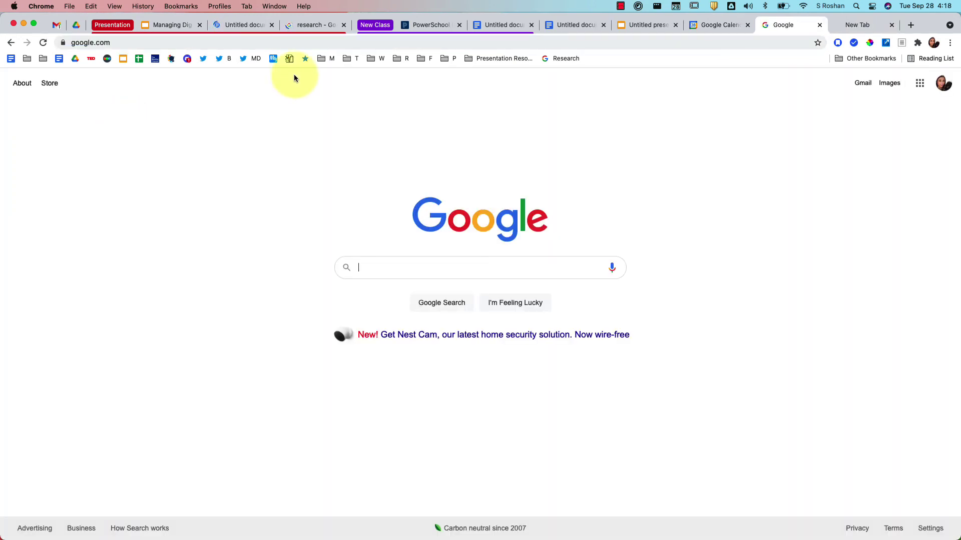
# Step: Open the Search Tabs list and scroll through the open tabs to reach My Drive
pyautogui.click(950, 30)
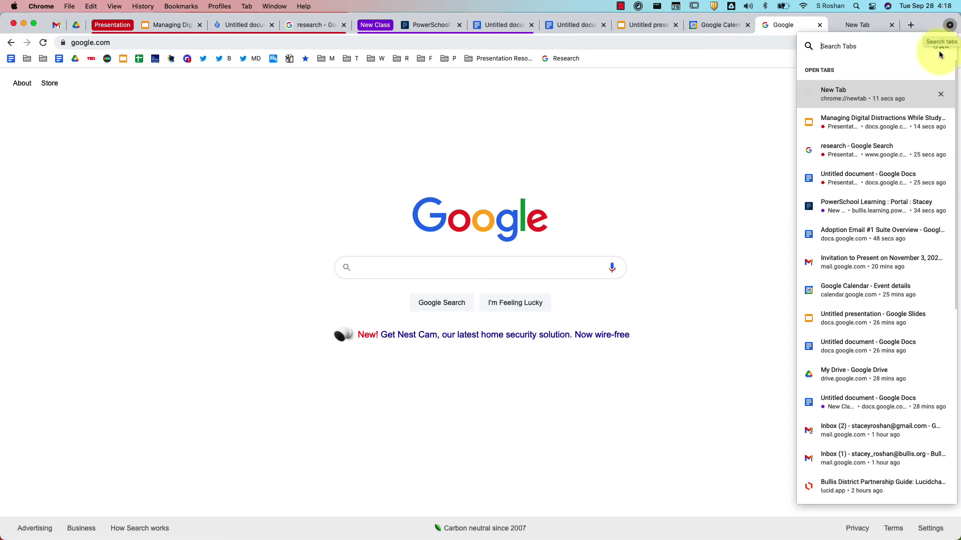
pyautogui.scroll(-5, 847, 205)
pyautogui.scroll(-5, 851, 210)
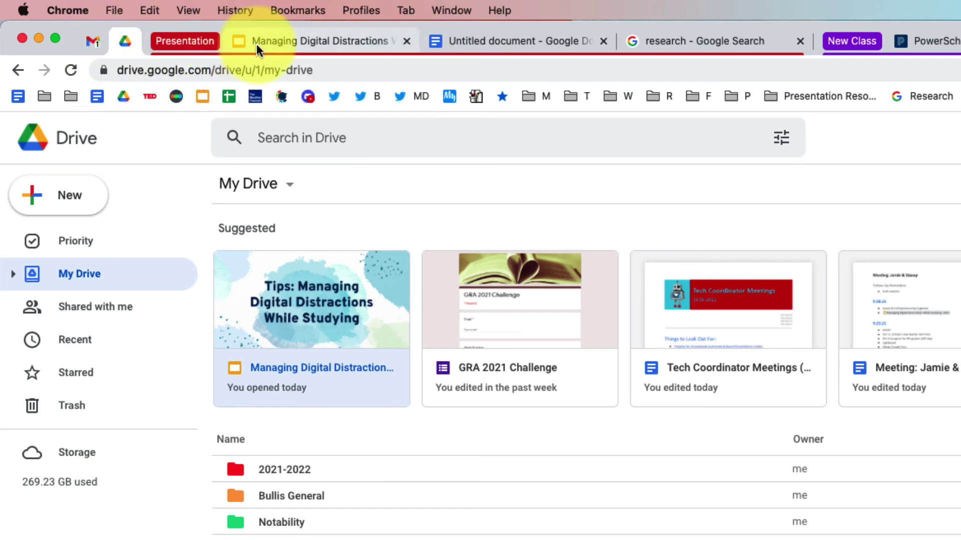
# Step: Pin the Managing Digital Distractions slides tab and drag it ahead of Drive
pyautogui.click(292, 36)
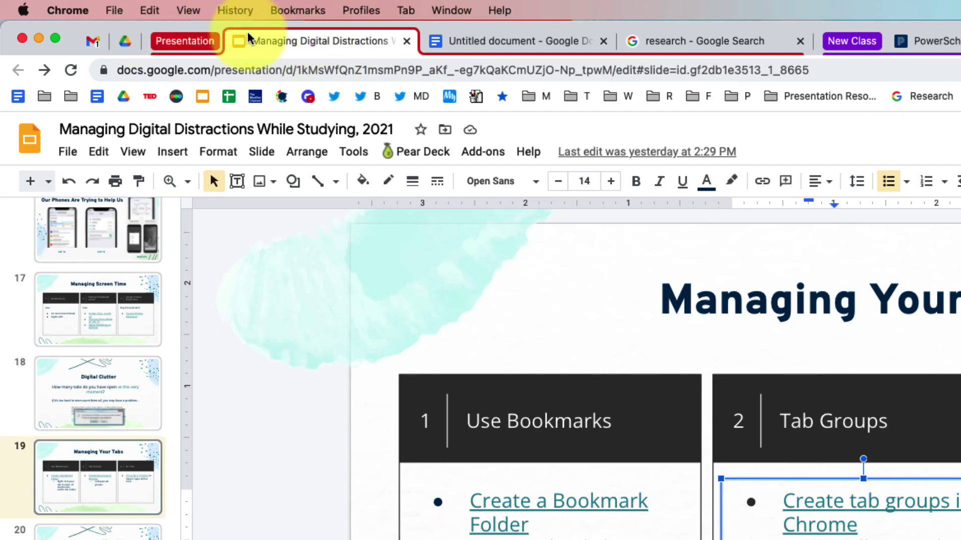
pyautogui.rightClick(278, 43)
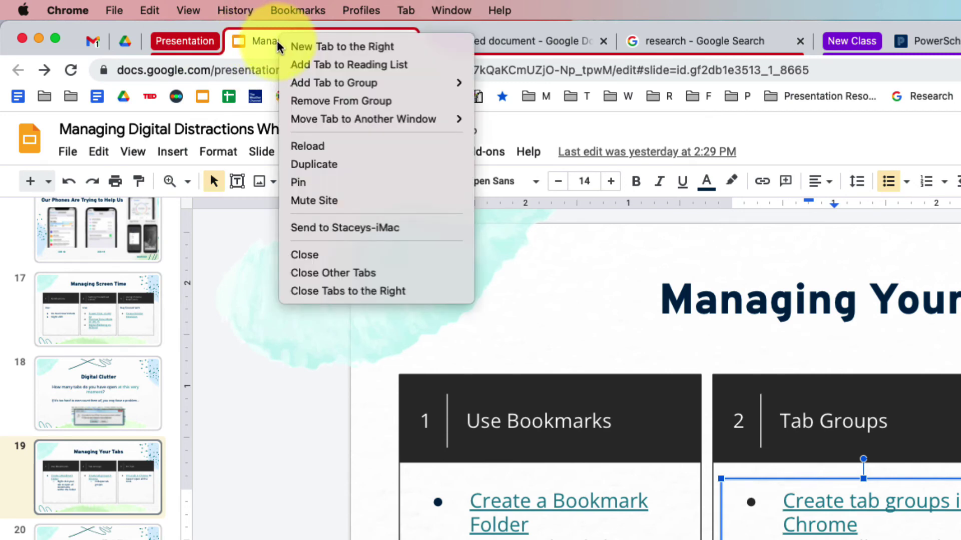
pyautogui.click(310, 184)
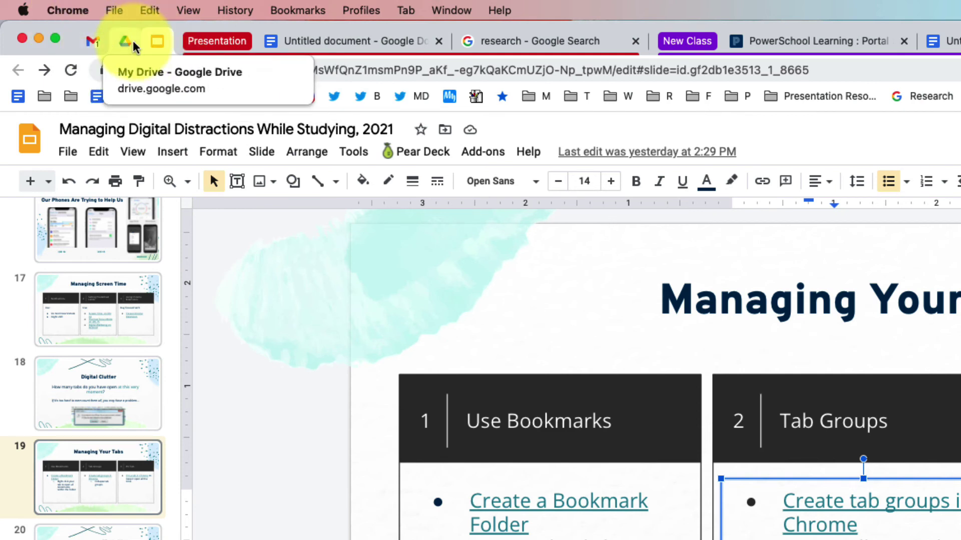
pyautogui.moveTo(146, 44); pyautogui.dragTo(148, 24)
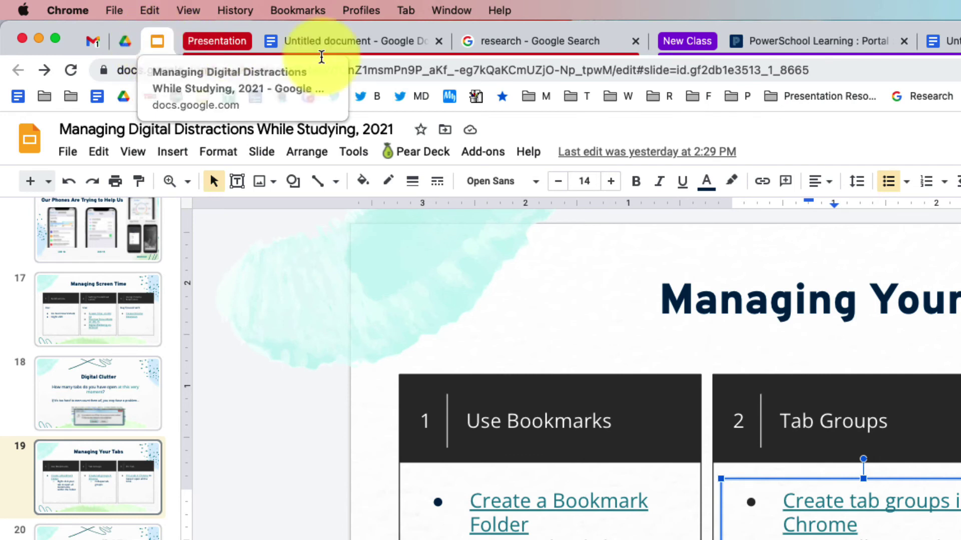
pyautogui.click(163, 42)
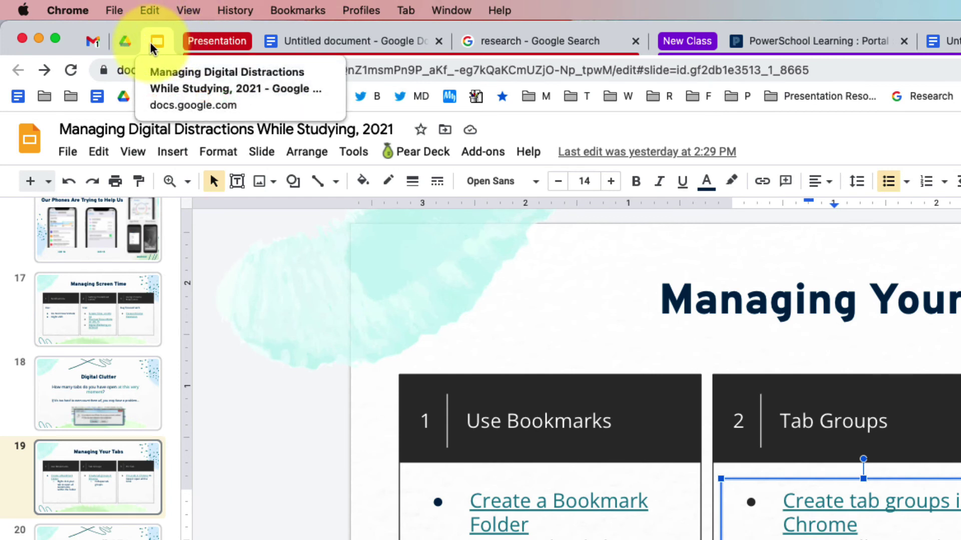
# Step: Unpin the slides tab so it returns to its group
pyautogui.rightClick(150, 42)
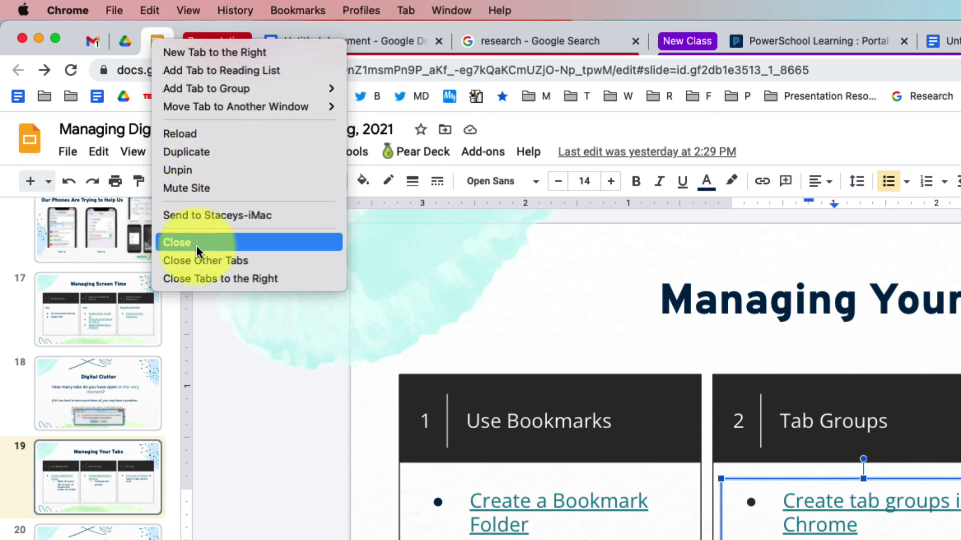
pyautogui.click(193, 171)
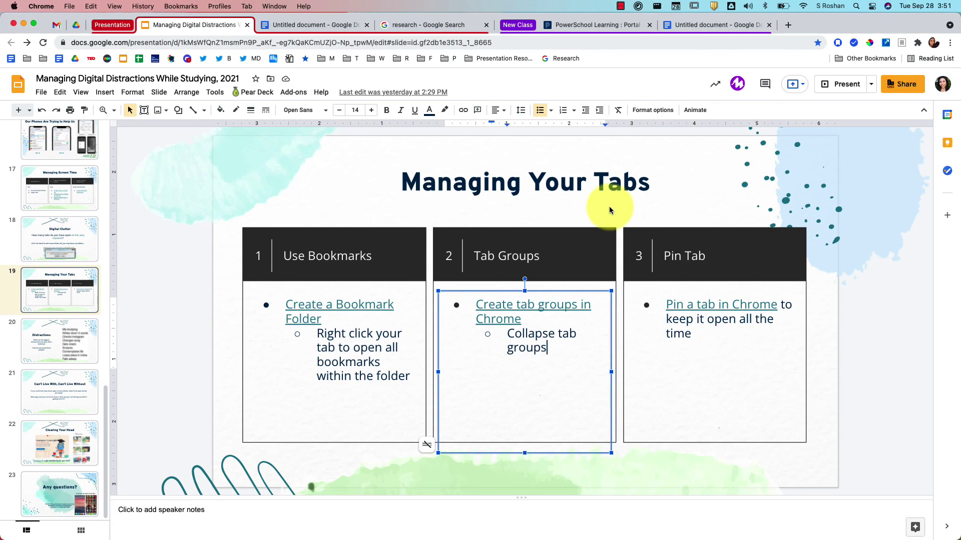
pyautogui.click(643, 219)
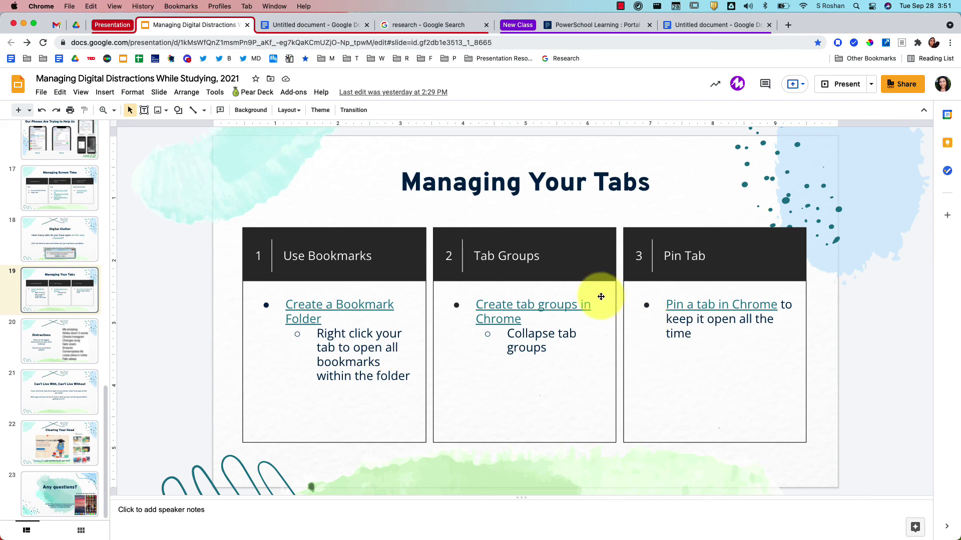
# Step: Open doc.new, slides.new and cal.new each in its own new tab
pyautogui.press('super+t')
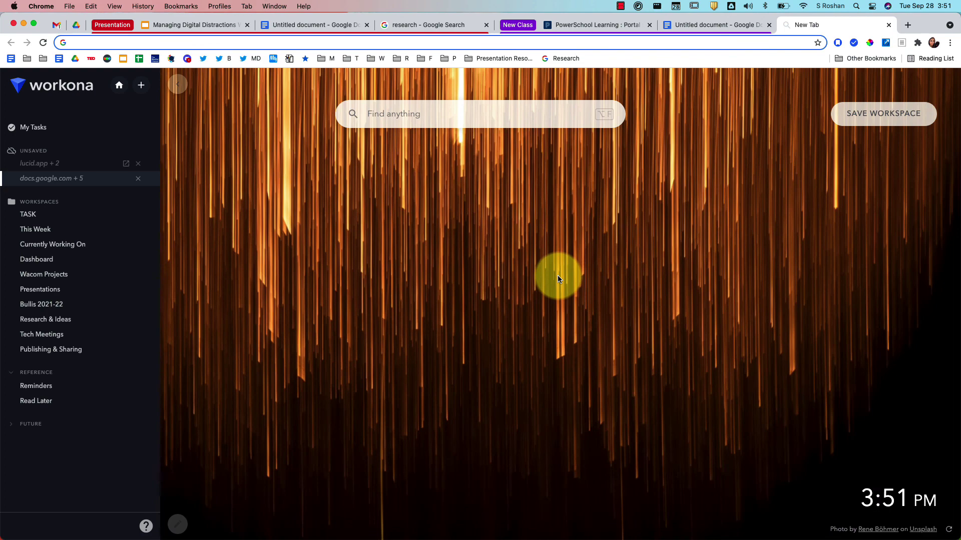
pyautogui.write('doc.new')
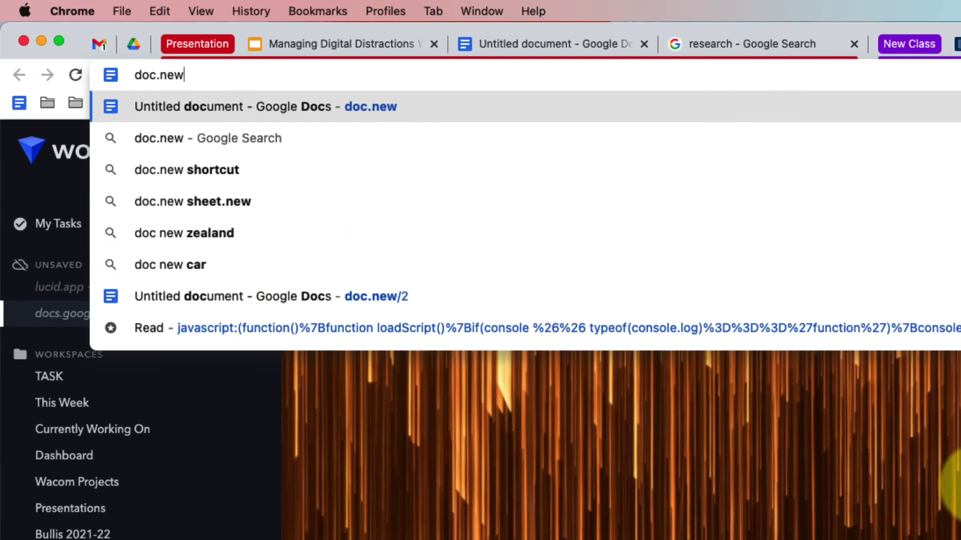
pyautogui.press('Return')
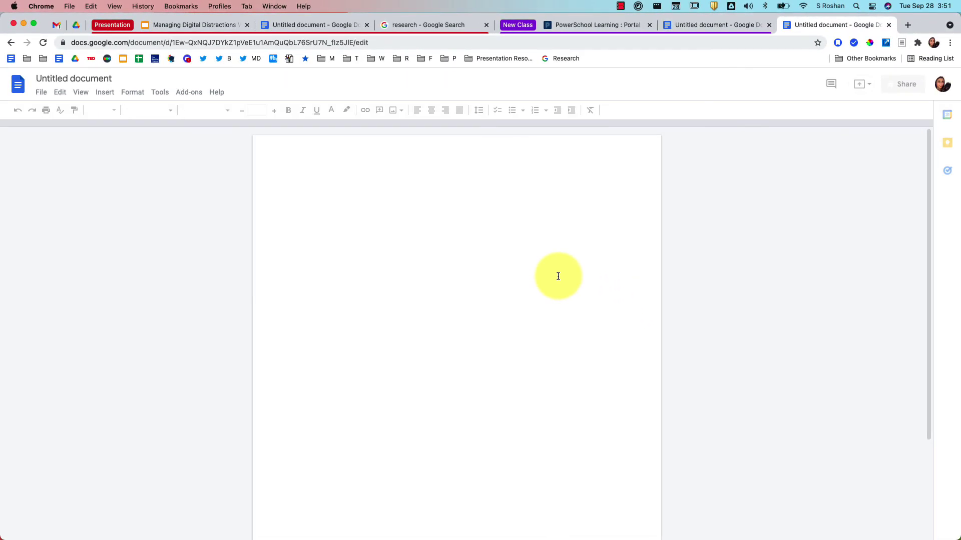
pyautogui.press('super+t')
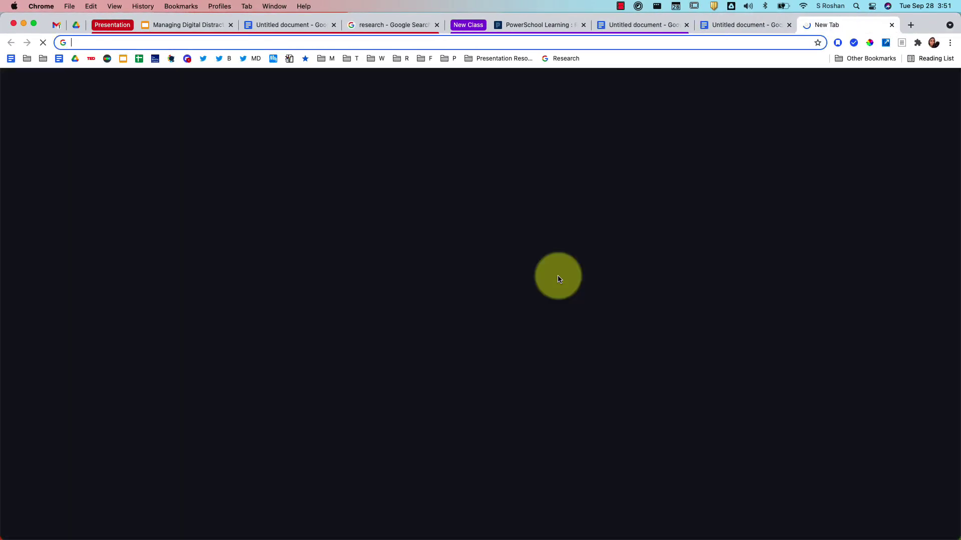
pyautogui.write('slides.new/2')
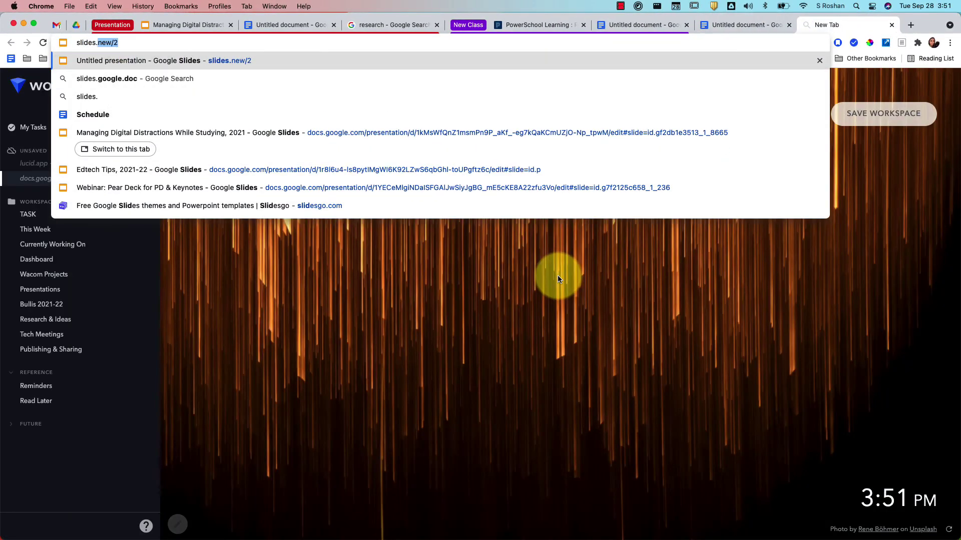
pyautogui.press('Return')
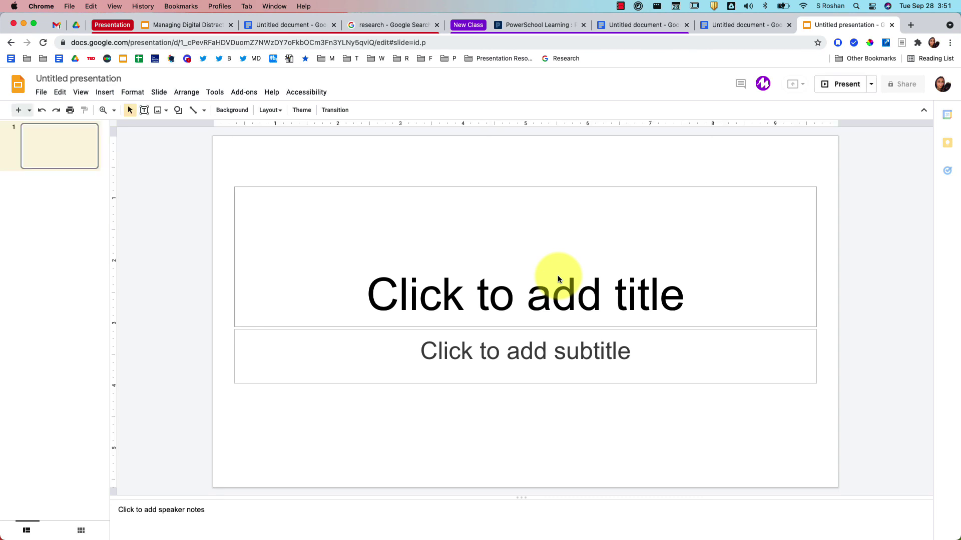
pyautogui.press('super+t')
pyautogui.write('cal.')
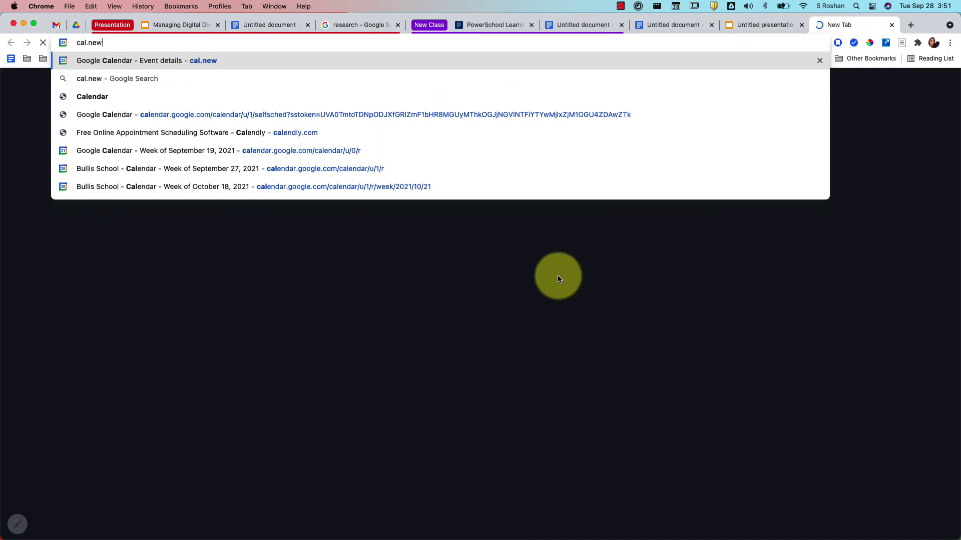
pyautogui.write('new')
pyautogui.press('Return')
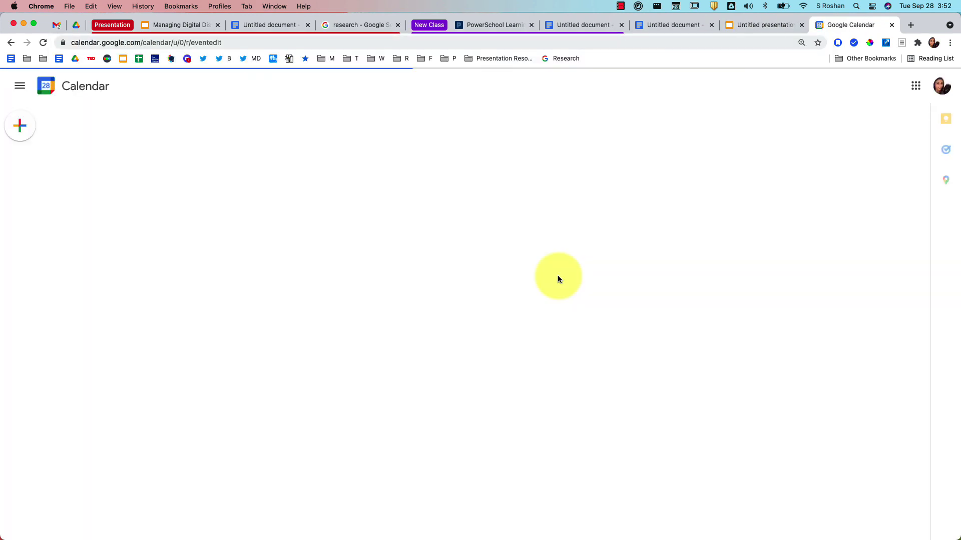